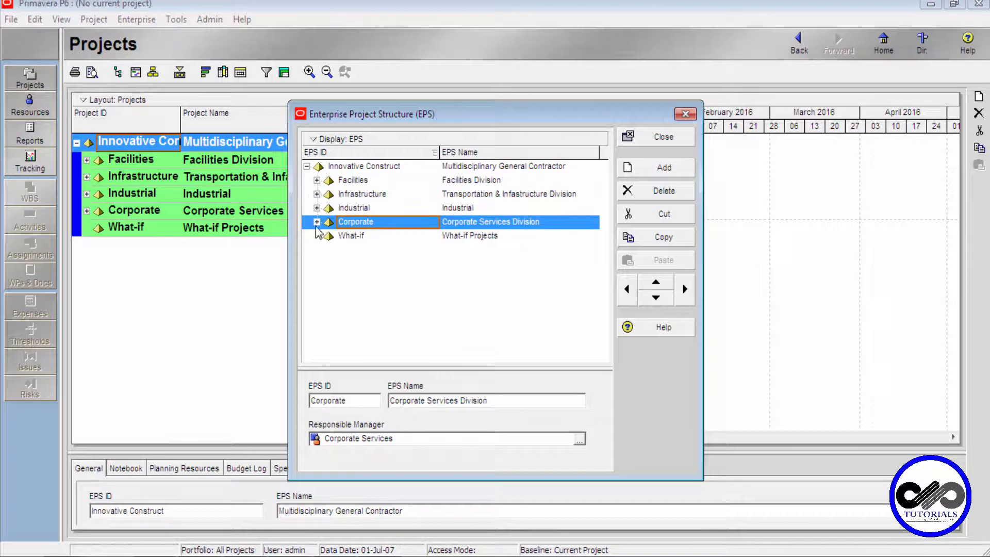
Expand the Facilities, Infrastructure, Industrial and Corporate branches of the Enterprise Project Structure to review their sub-levels.
left_click(317, 180)
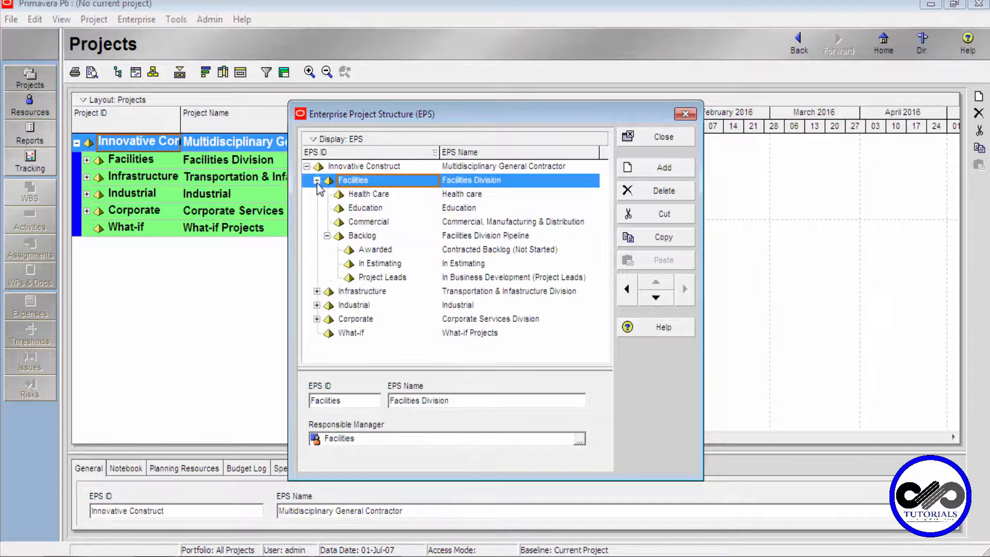
left_click(327, 236)
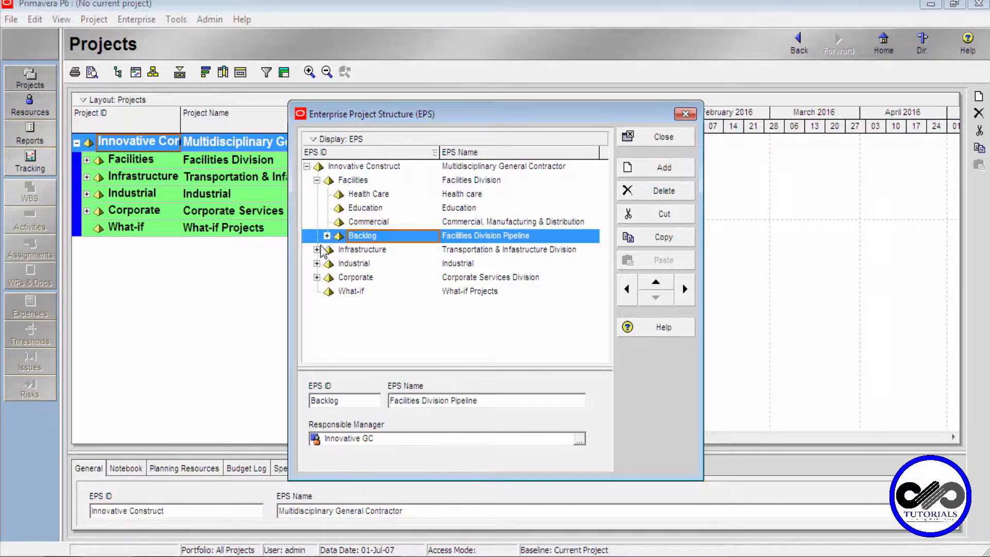
left_click(318, 250)
left_click(327, 264)
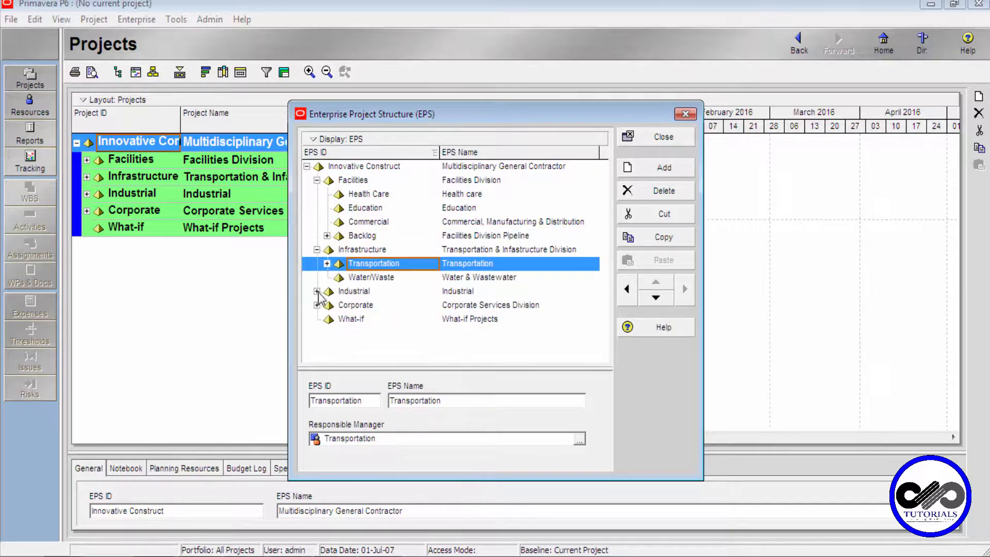
left_click(317, 291)
left_click(317, 333)
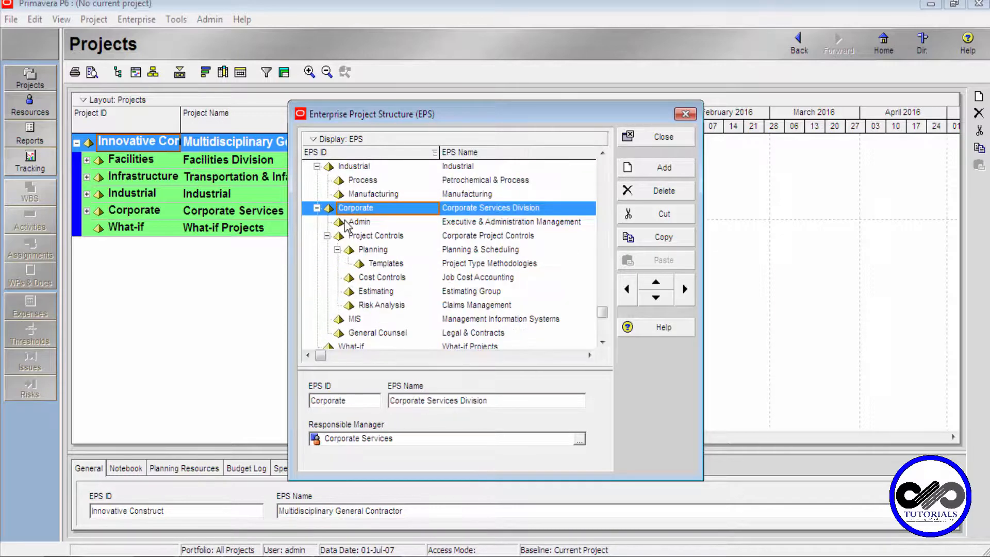
scroll(351, 232, "up", 3)
scroll(340, 239, "up", 2)
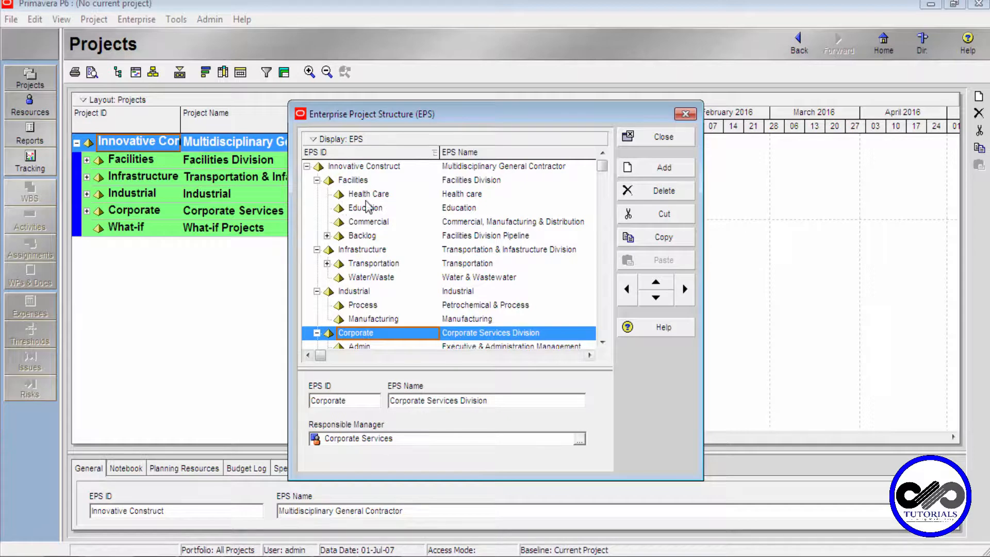
Examine the individual EPS nodes under Facilities and Infrastructure, from Health Care through Water/Waste, with their responsible managers.
left_click(357, 180)
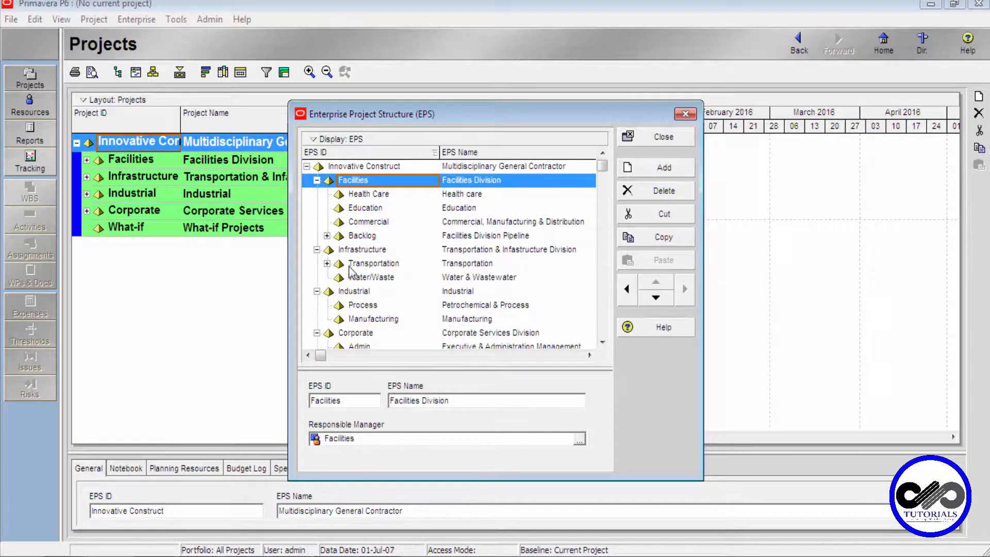
left_click(369, 196)
left_click(371, 208)
left_click(368, 223)
left_click(369, 252)
left_click(366, 278)
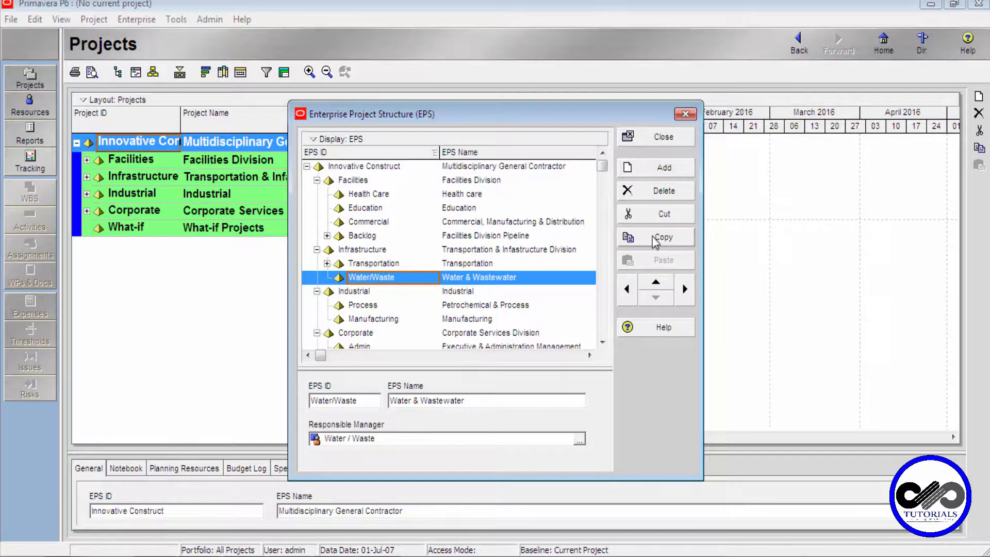
left_click(366, 279)
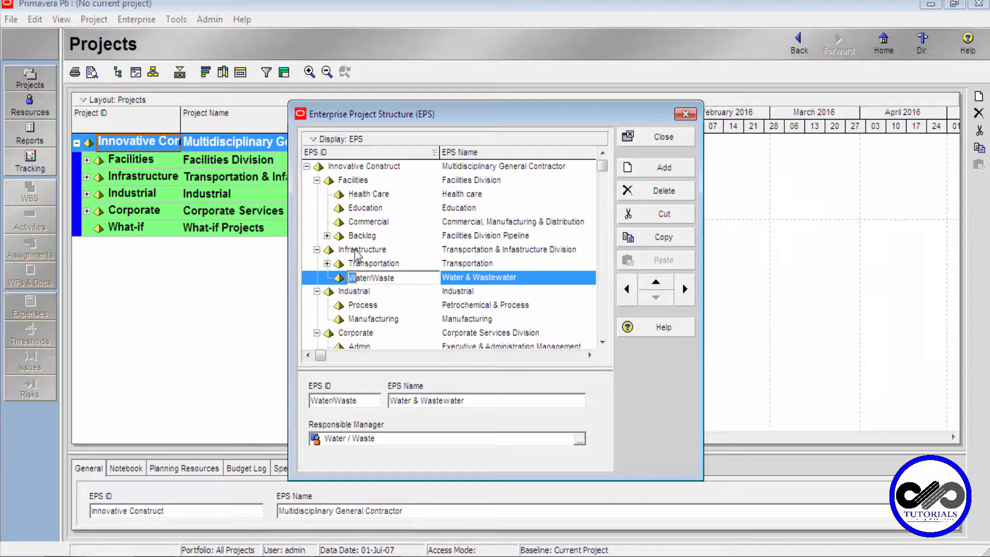
left_click(338, 277)
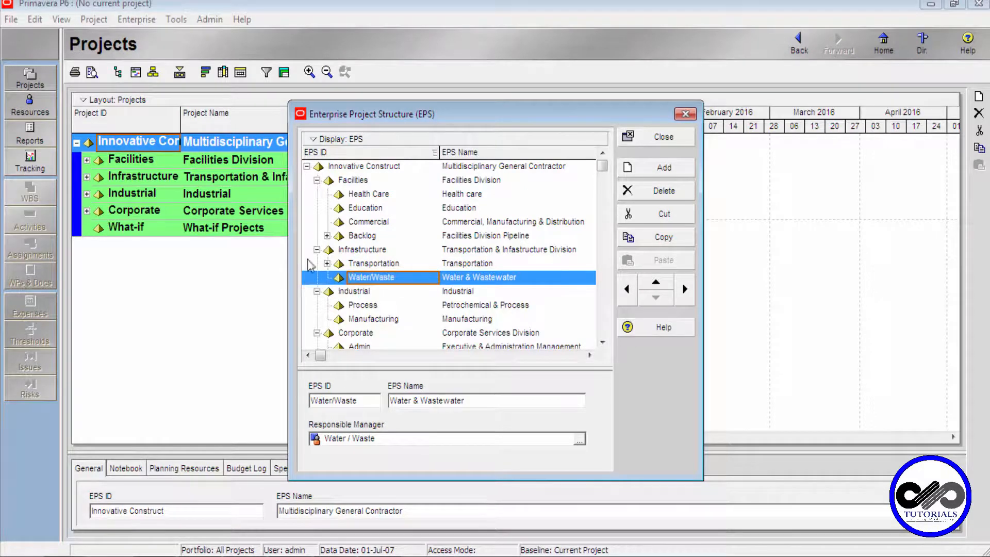
Move the Water/Waste node out one level and back under Infrastructure, and close the Enterprise Project Structure dialog.
left_click(627, 290)
left_click(685, 291)
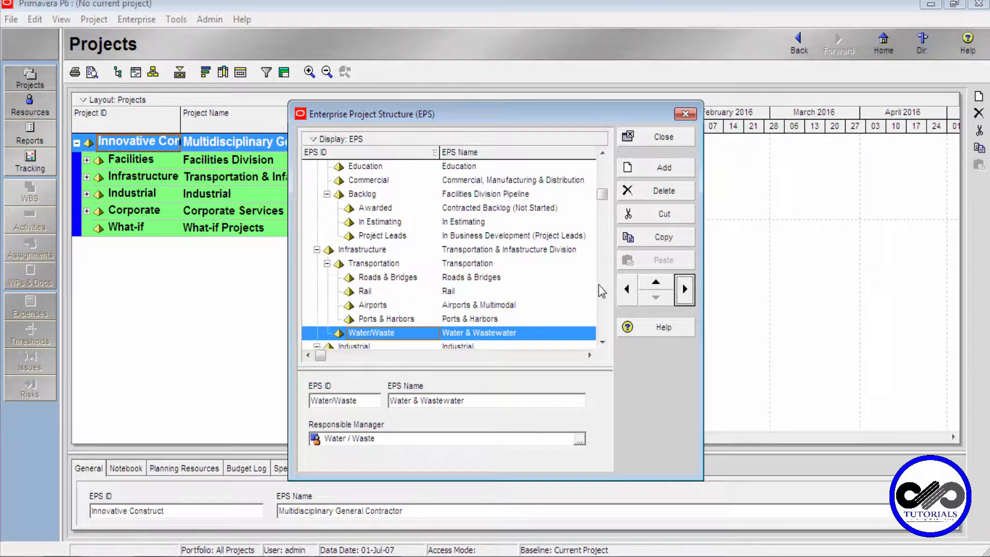
left_click(684, 115)
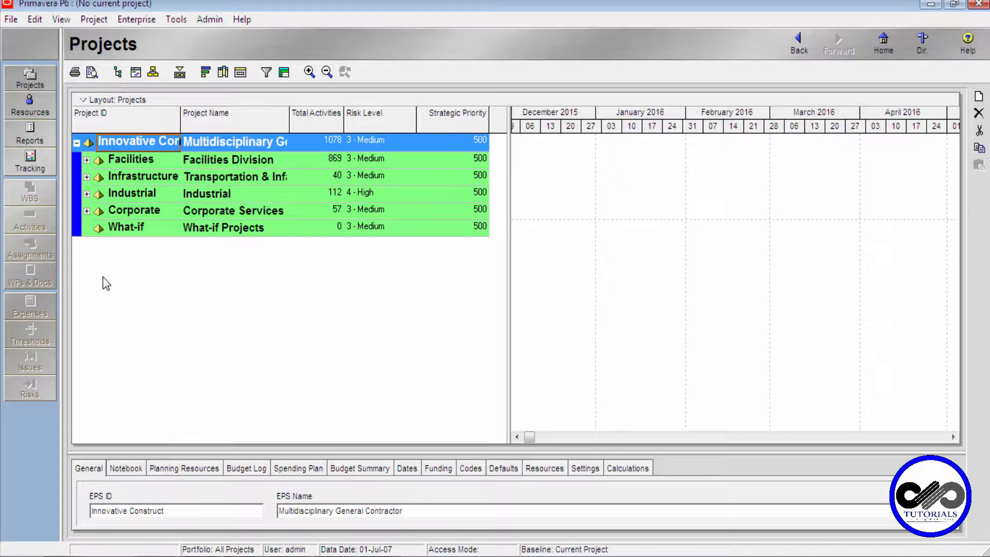
Collapse Innovative Construct in the project list and reopen the Enterprise Project Structure dialog.
left_click(77, 144)
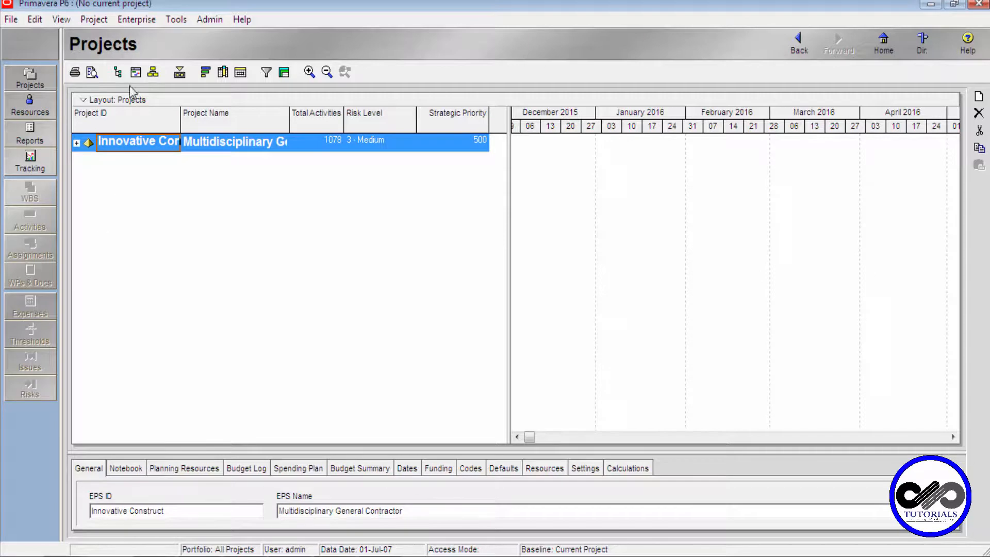
left_click(135, 20)
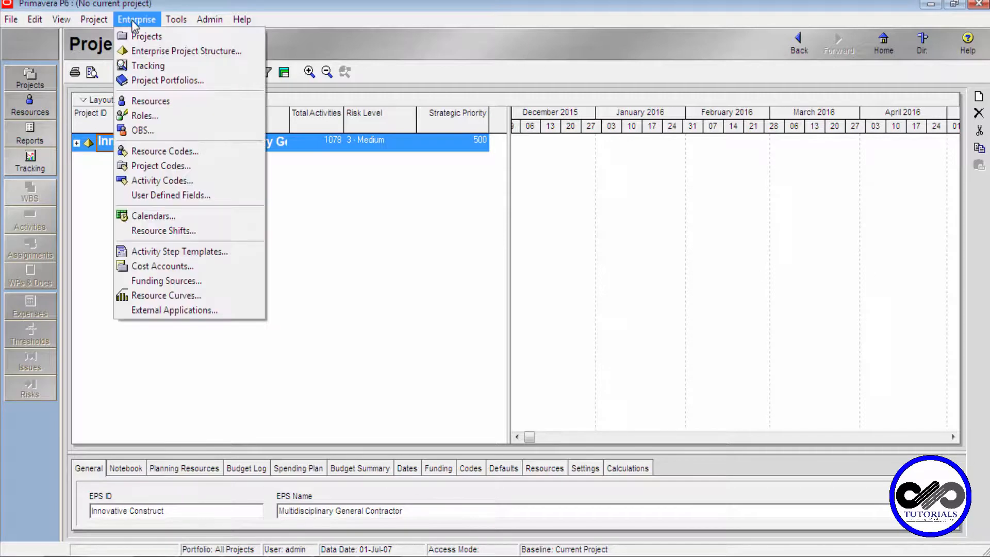
left_click(149, 52)
Add a new EPS node and promote it to the top level, alongside Innovative Construct.
left_click(347, 200)
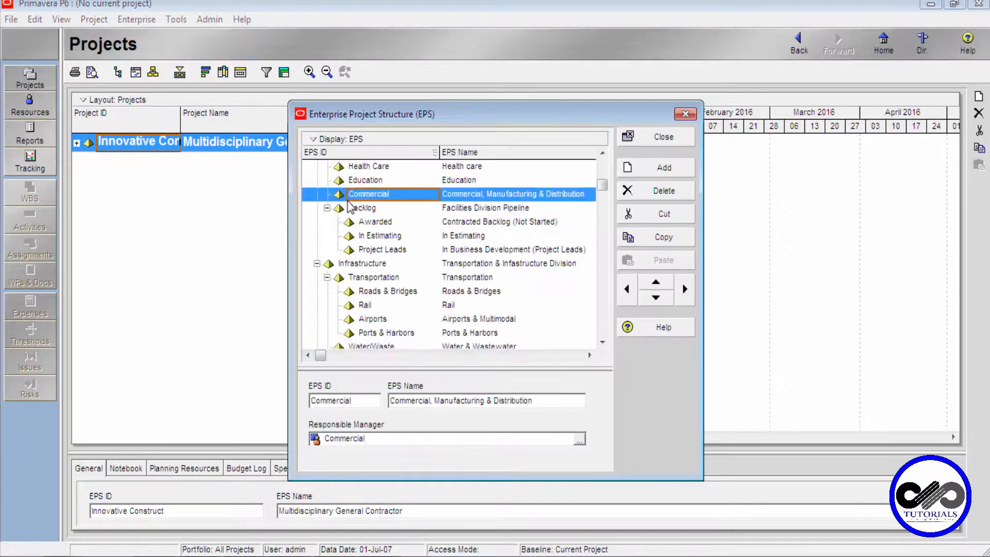
scroll(348, 200, "up", 2)
left_click(308, 167)
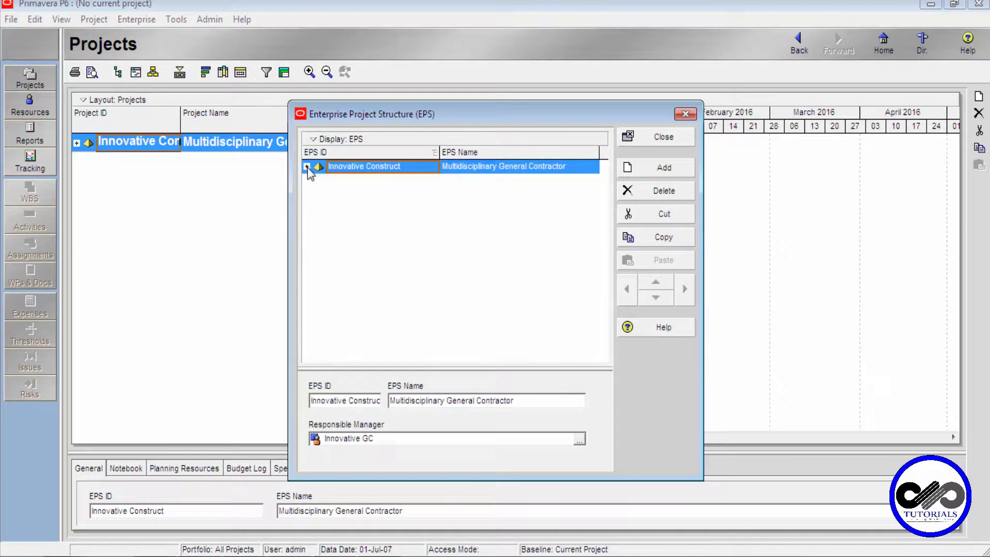
left_click(652, 169)
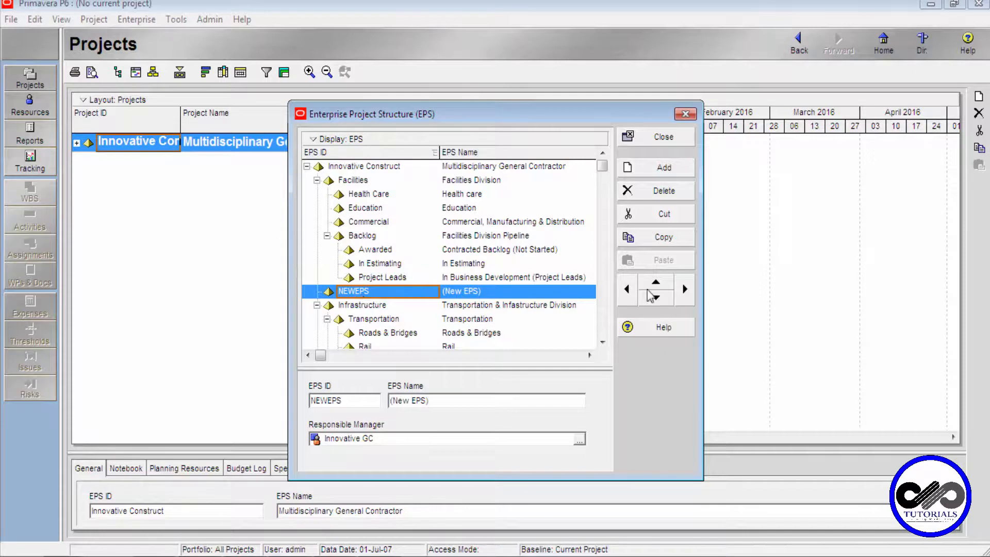
left_click(629, 291)
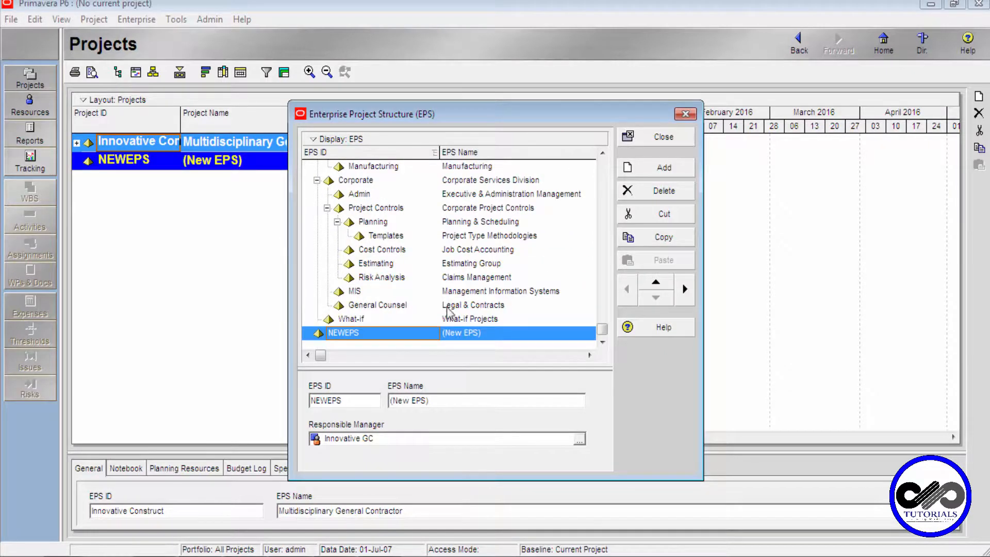
Set the new top-level node's EPS ID to DP and its EPS name to "DP tutorials".
left_click(365, 264)
scroll(364, 265, "up", 2)
scroll(365, 265, "up", 4)
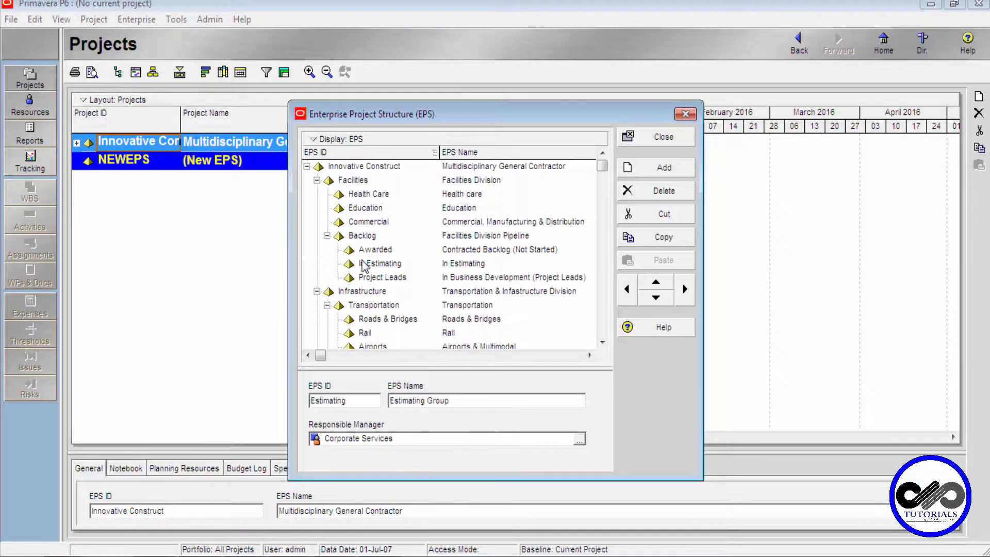
left_click(307, 167)
left_click(348, 180)
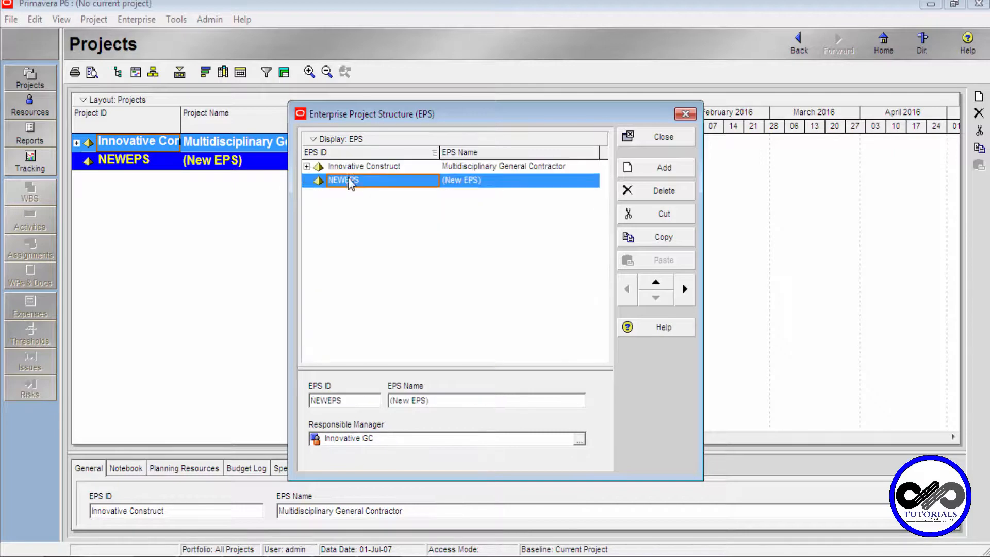
left_click_drag(344, 402, 300, 401)
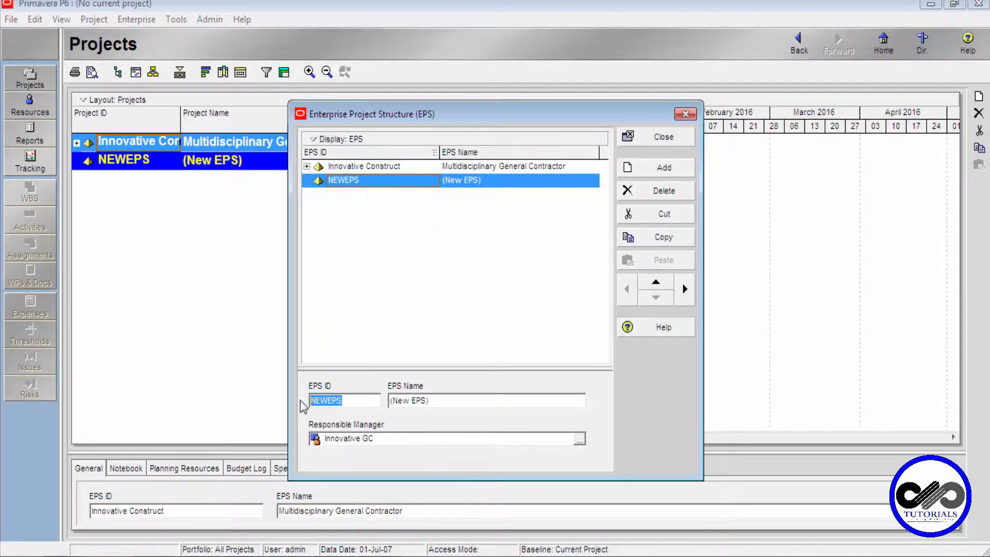
type("DP")
left_click_drag(429, 401, 390, 400)
type("DP tutorials")
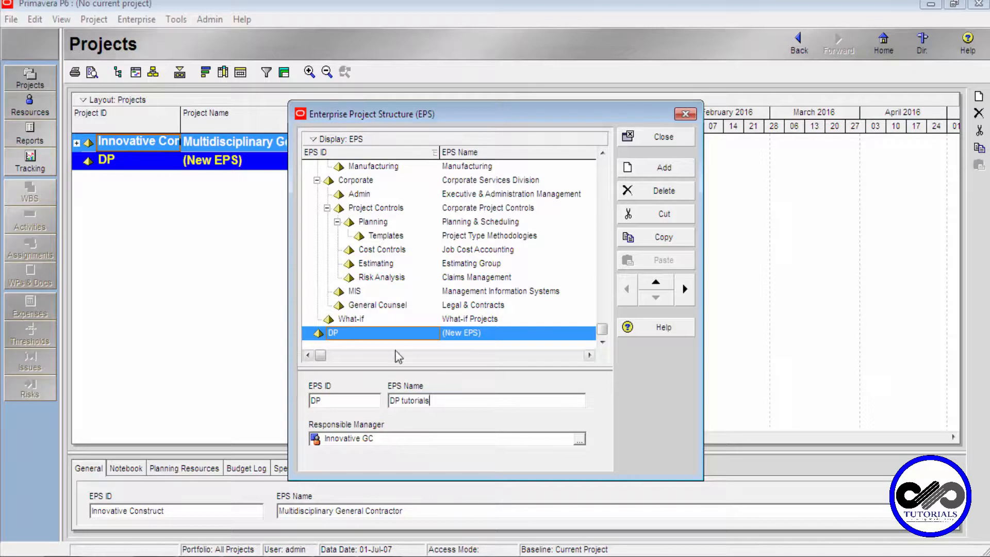
left_click(423, 319)
Add a child node under DP with EPS ID INDIA and EPS name "INDIA PROJECTS".
scroll(376, 307, "up", 10)
double_click(364, 166)
left_click(379, 180)
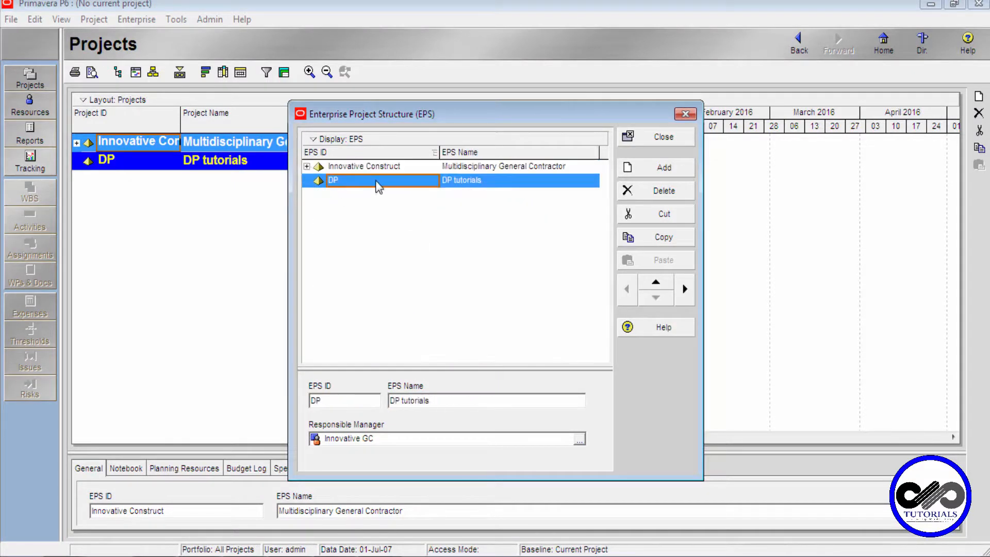
left_click(664, 170)
left_click_drag(344, 401, 308, 403)
key("BackSpace")
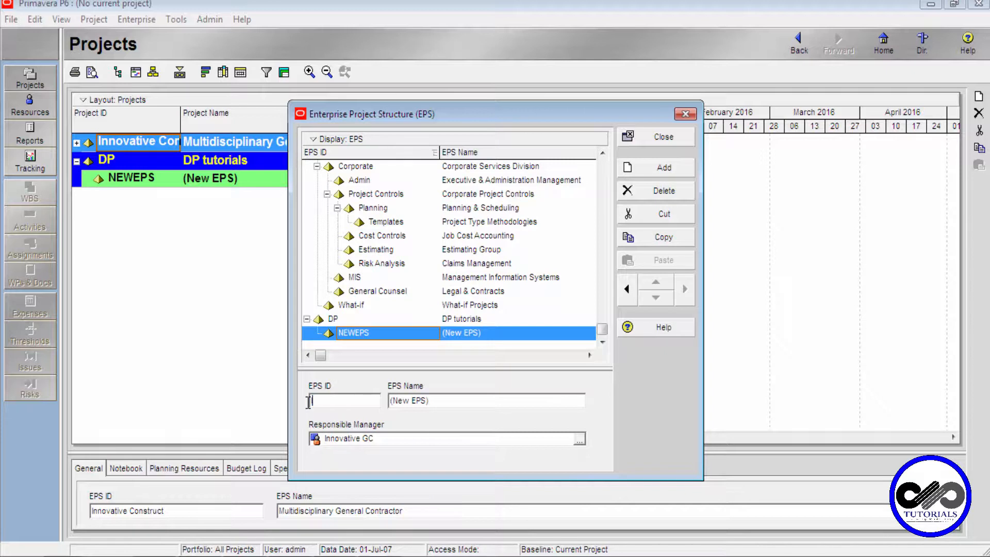
type("INDIA")
key("Tab")
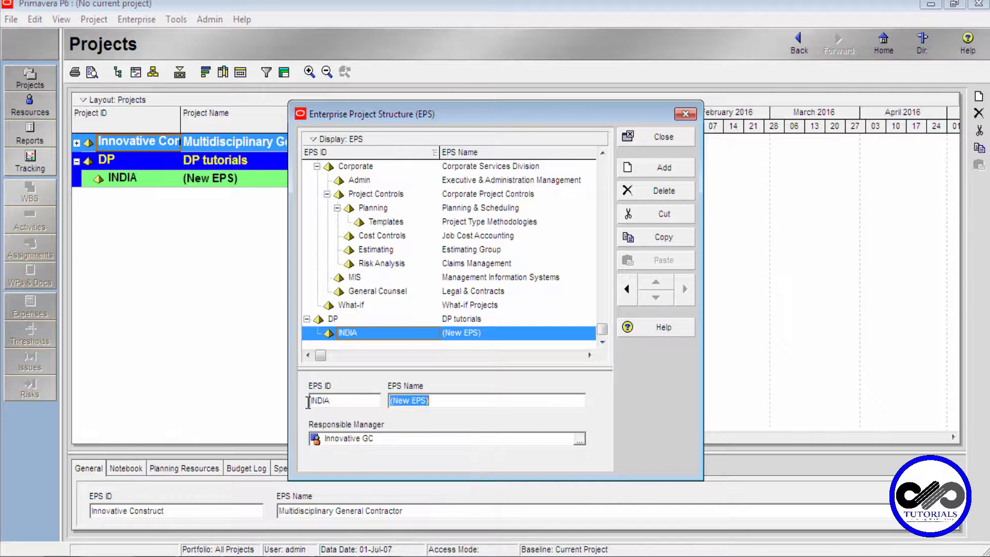
type("INDIANPROJECTS")
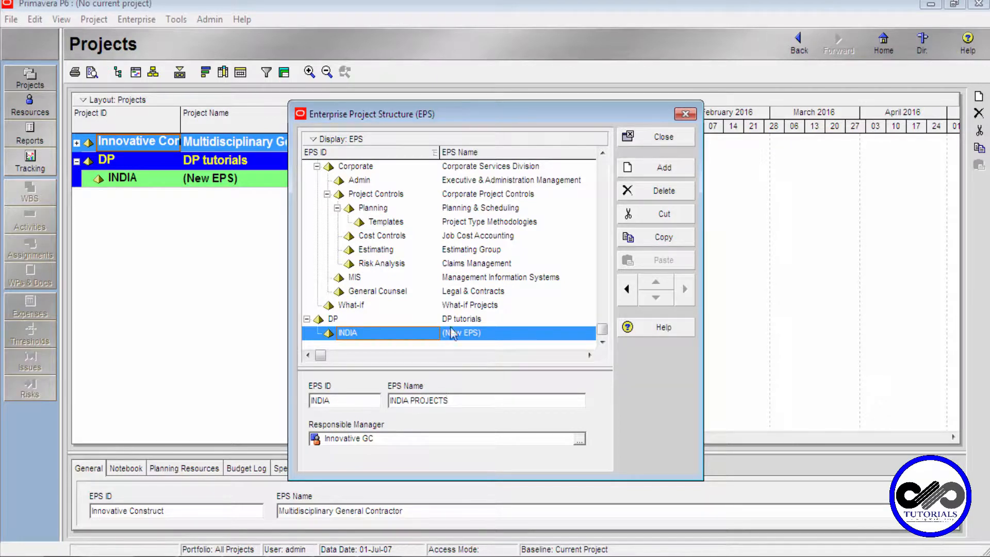
left_click(438, 320)
left_click(451, 333)
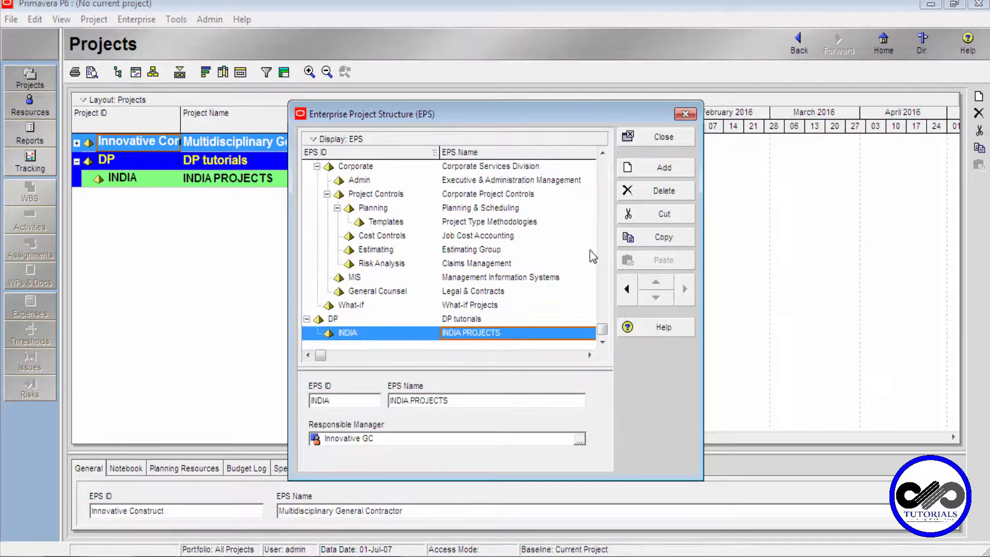
Add a second node under DP, at INDIA's level, with EPS ID US and EPS name "USA PROJECTS".
left_click(645, 168)
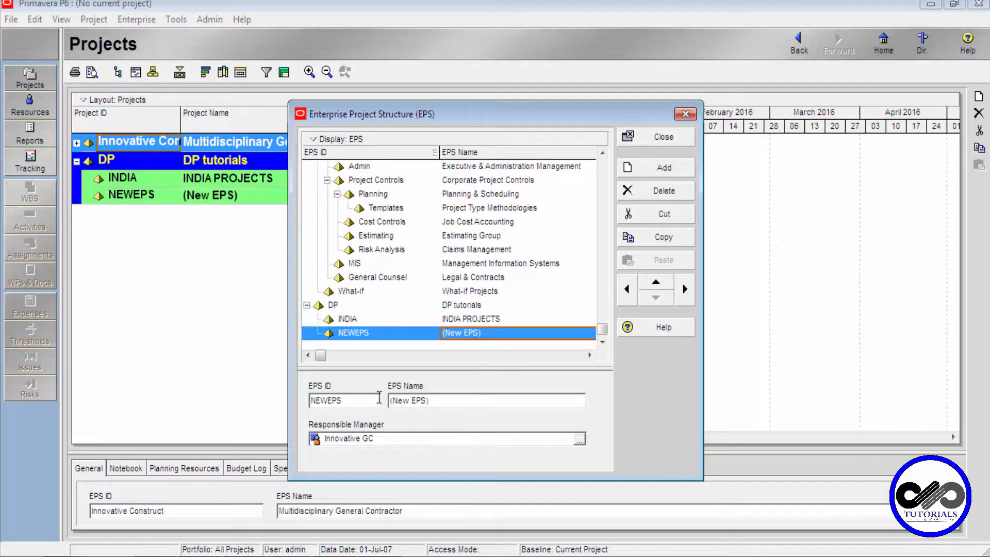
left_click_drag(357, 403, 310, 404)
type("US")
key("Tab")
type("US ")
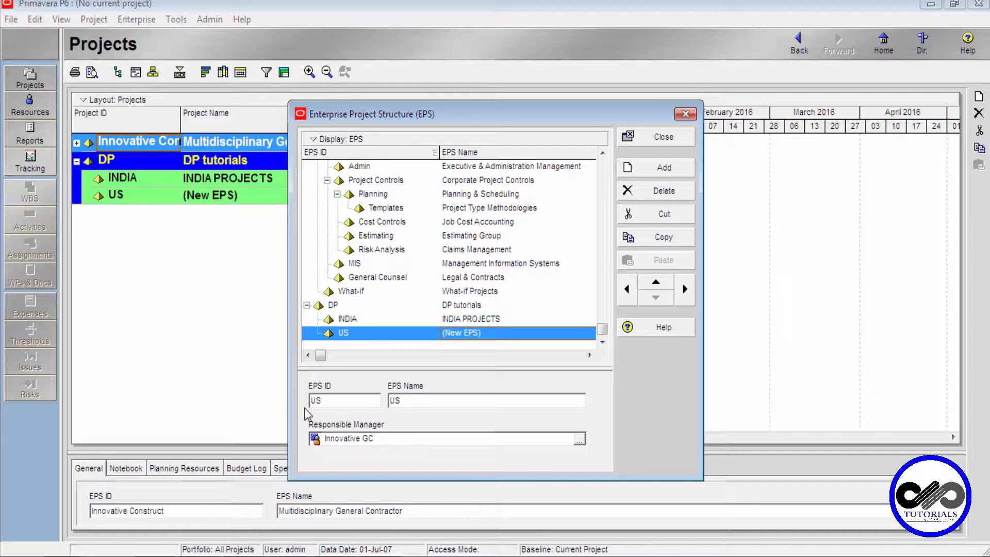
type("ROJECTS")
type("P")
left_click(493, 319)
left_click(480, 335)
Add another EPS node under DP and nest it one level down, beneath US.
left_click(474, 318)
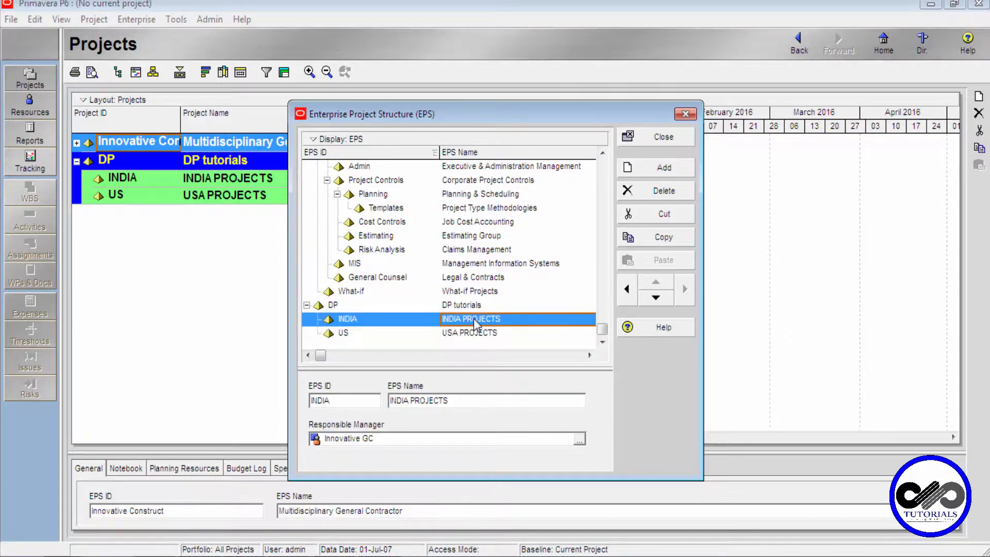
left_click(652, 168)
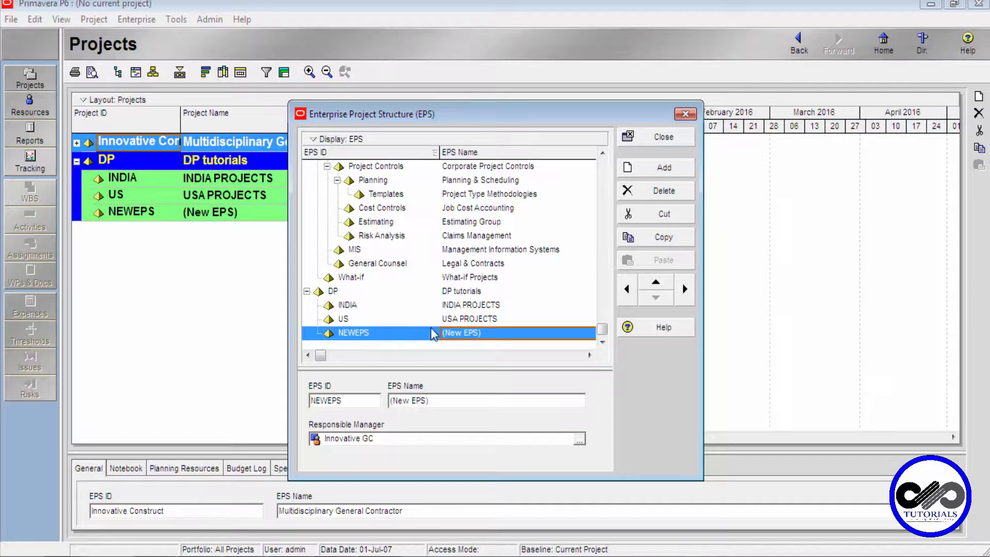
left_click(684, 290)
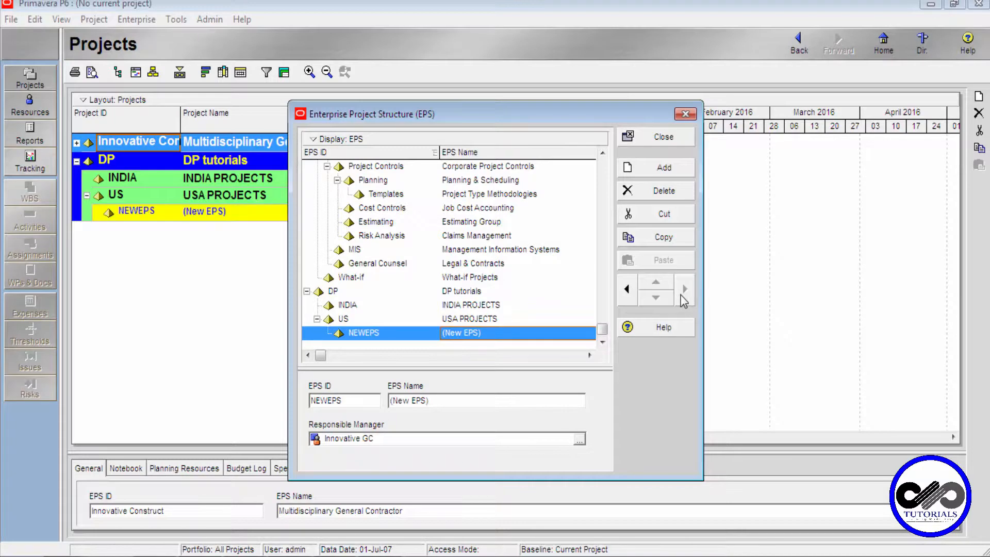
left_click(364, 319)
left_click(365, 335)
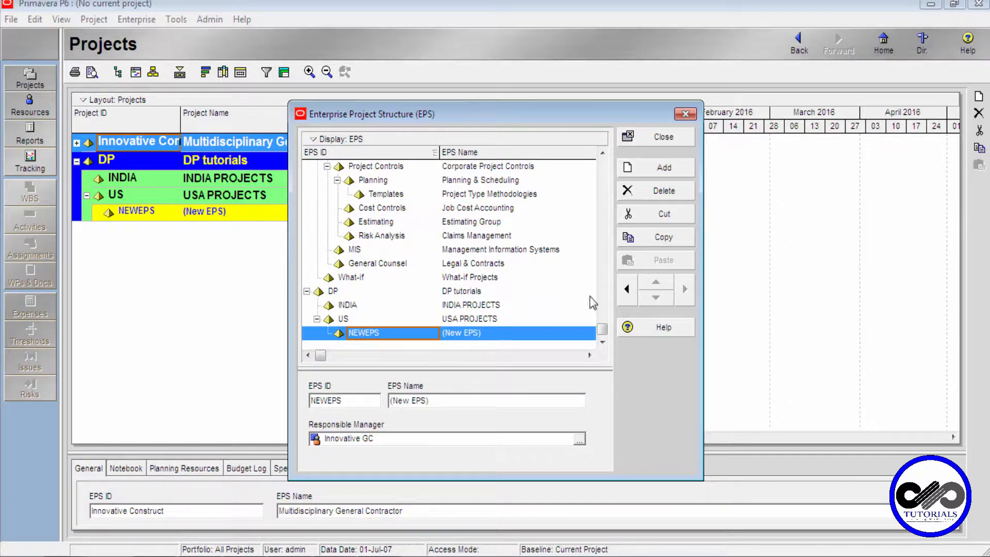
Move the new unnamed node out of US, shift it above US, and nest it beneath INDIA.
left_click(627, 289)
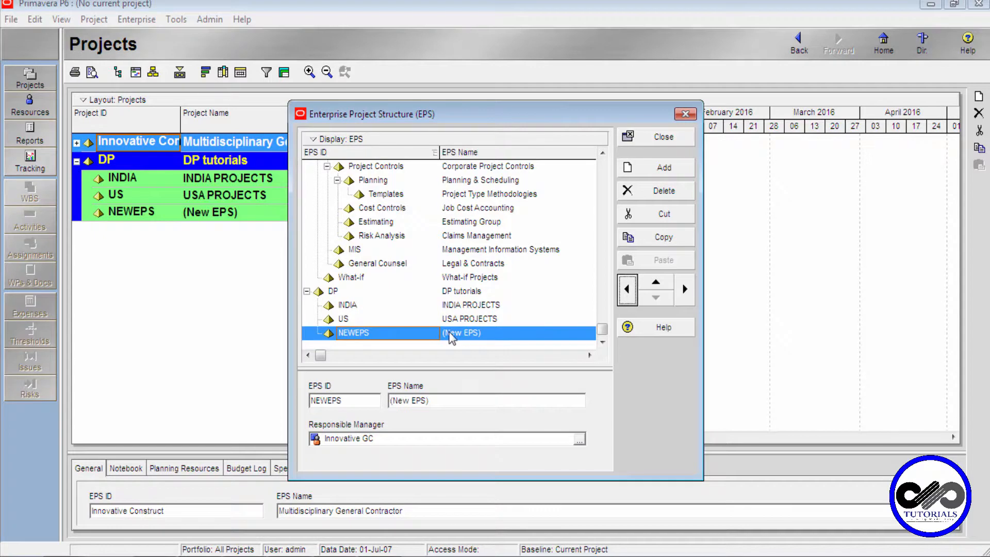
left_click(656, 282)
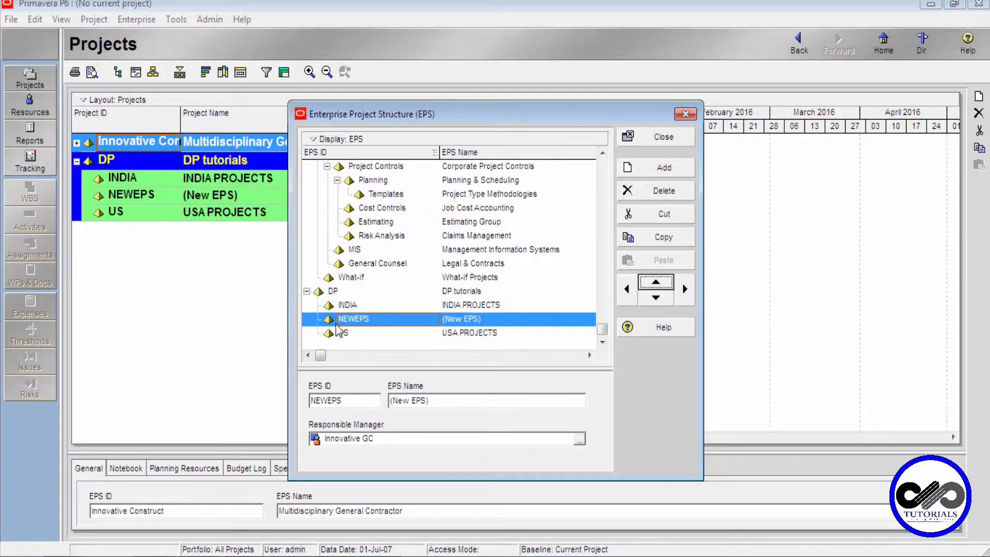
left_click(685, 289)
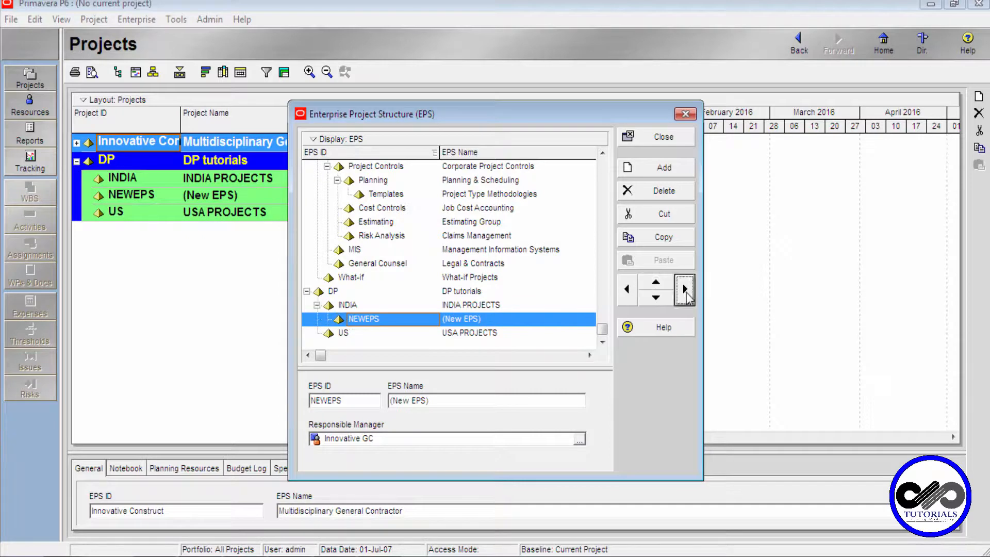
Set the new node beneath INDIA to EPS ID CONST and EPS name CONSTRUCTION.
left_click_drag(375, 400, 310, 402)
type("CONST")
left_click_drag(442, 402, 388, 403)
type("CONSTRUCTION")
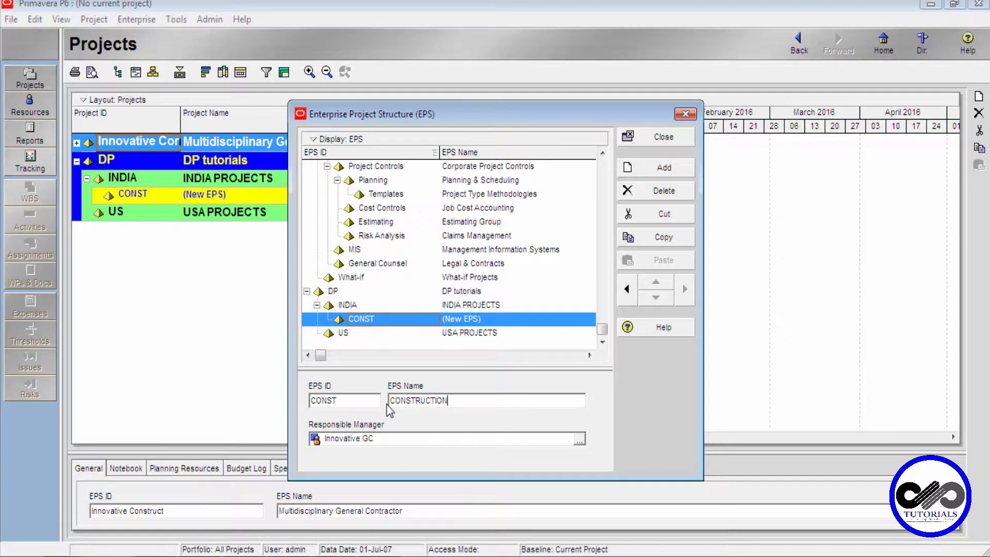
left_click(419, 322)
Add a node beneath INDIA, after CONST, with EPS ID OIL and EPS name "OIL N GAS".
left_click(669, 168)
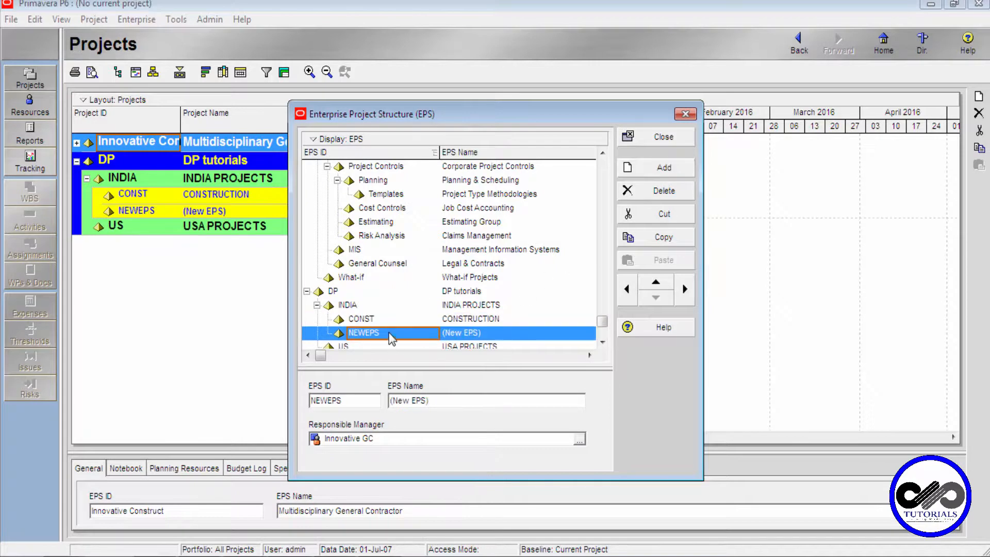
type("OIL")
left_click(460, 333)
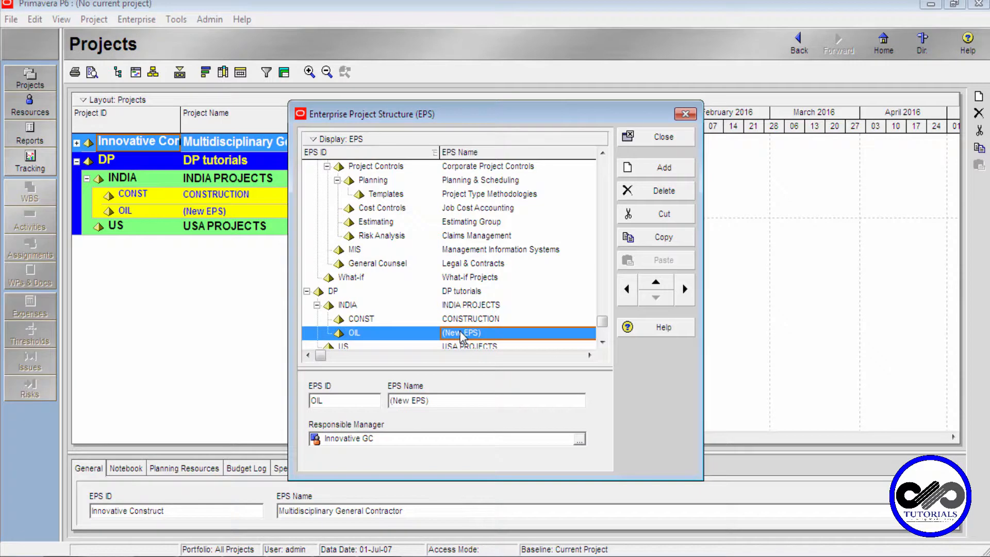
type("OIL N GAS")
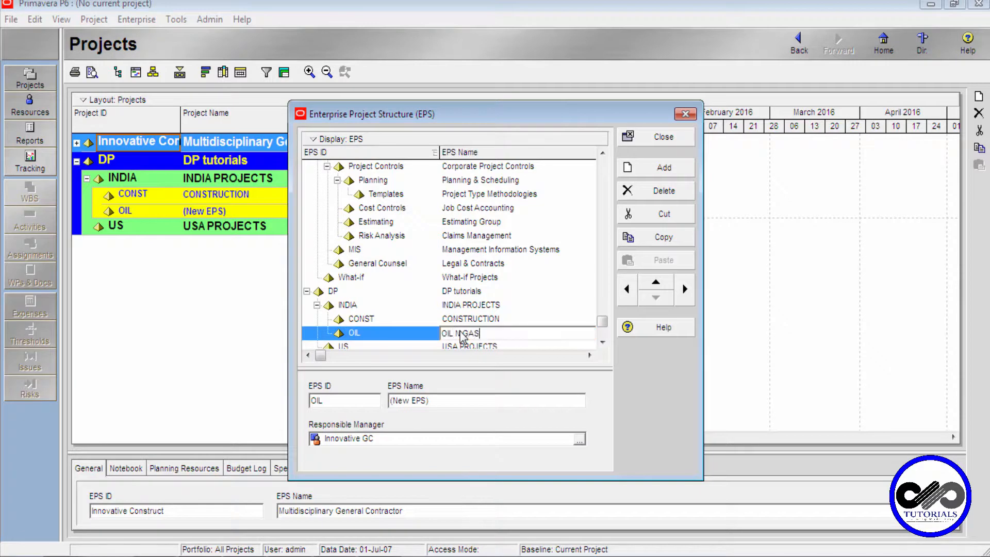
left_click(466, 320)
left_click(471, 335)
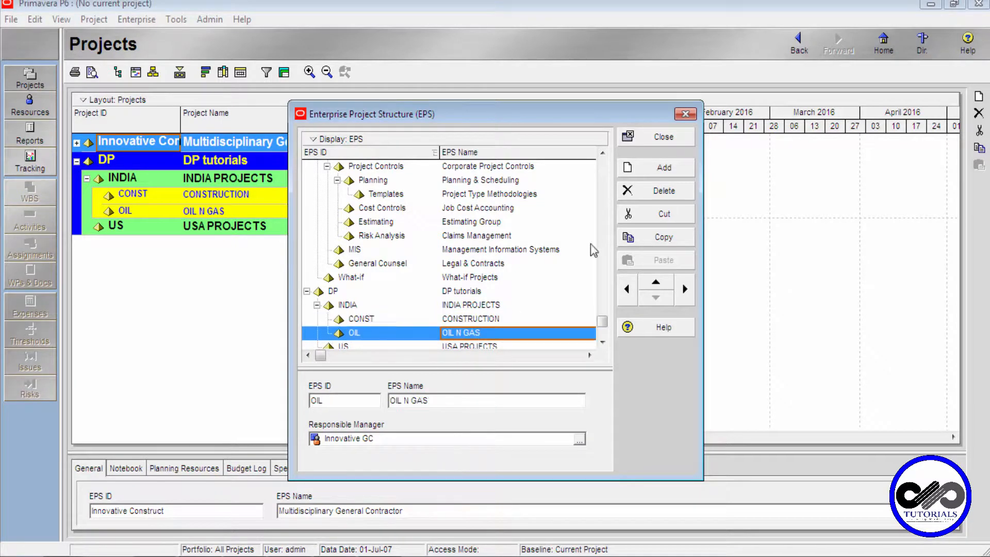
Add a node beneath INDIA, after OIL, with EPS ID INFRA and EPS name INFRASTRUCTURE.
left_click(651, 170)
left_click(388, 333)
type("INFRA")
left_click(452, 341)
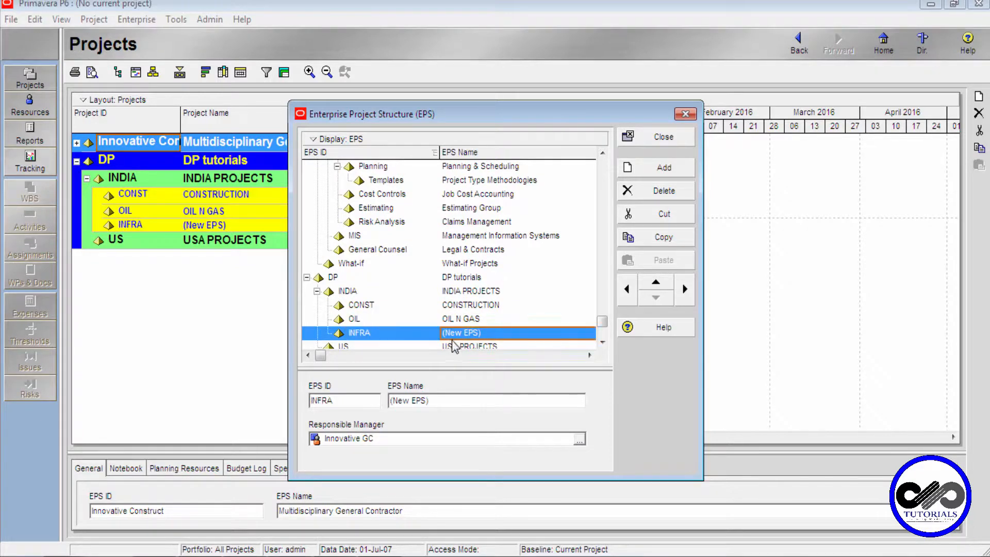
double_click(460, 336)
type("INFRASTRU")
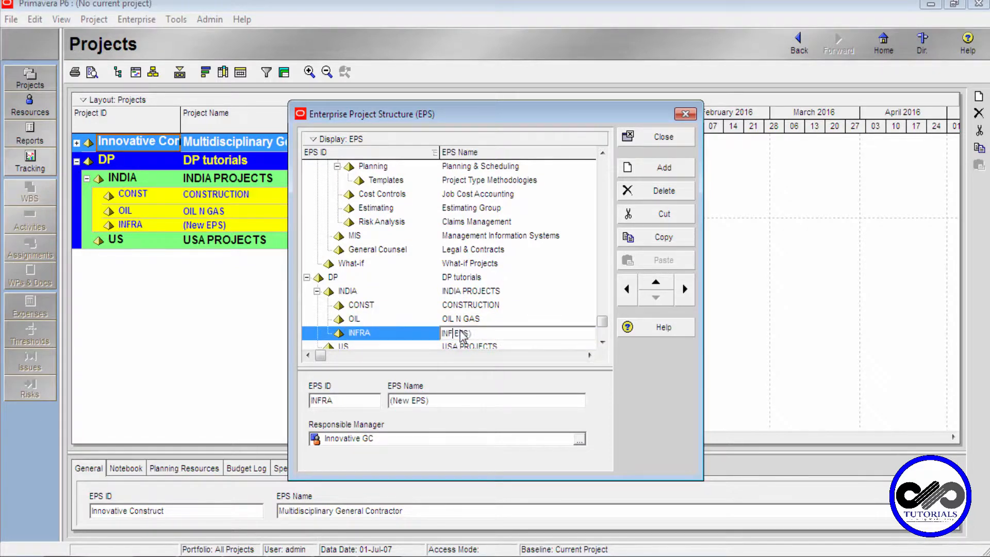
type("T")
type("C")
type("UT")
type("RE")
key("Delete")
key("Delete")
key("Delete")
key("Delete")
key("Delete")
key("Delete")
left_click(457, 320)
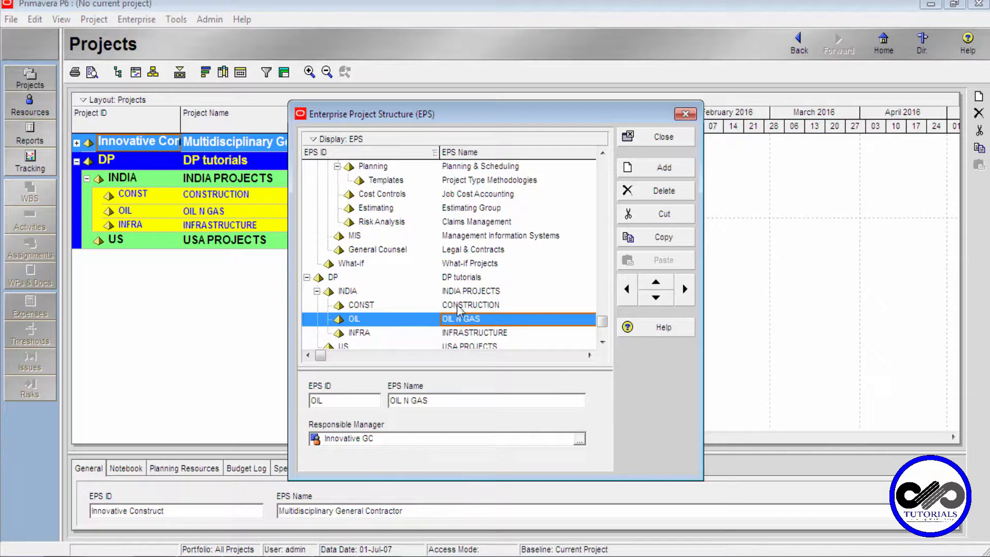
left_click(459, 307)
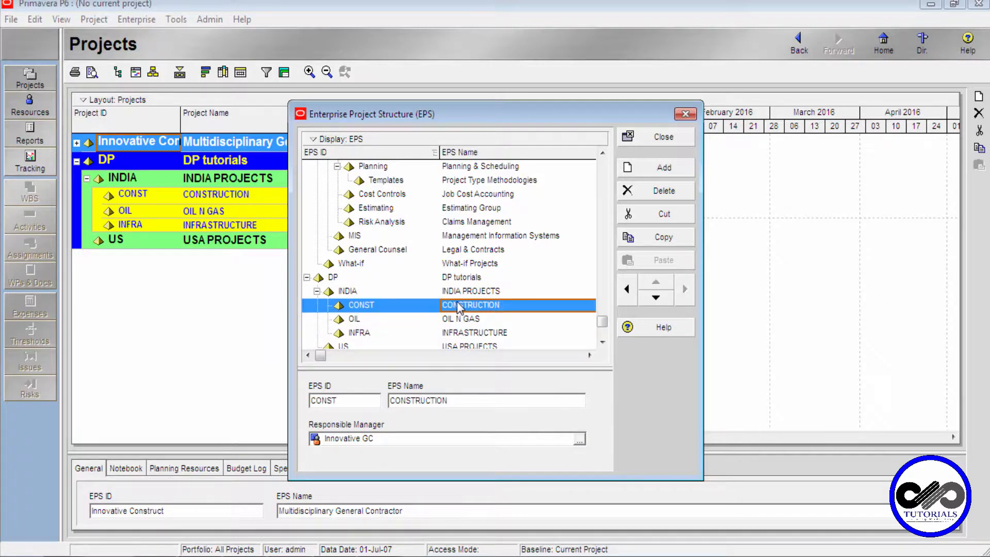
left_click(463, 334)
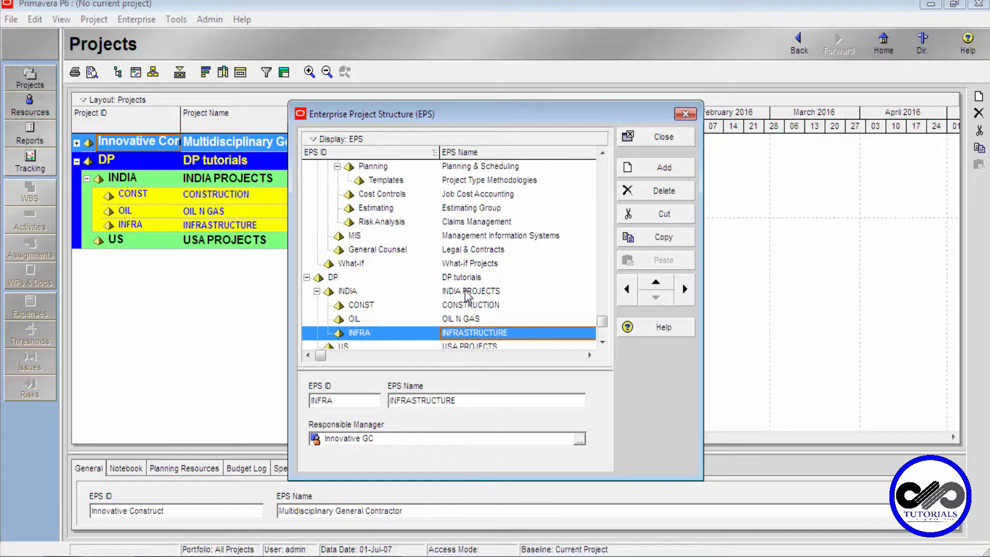
Add another EPS node, shift it above OIL, nest it beneath CONST, and name it BUILDINGS.
scroll(467, 297, "down", 1)
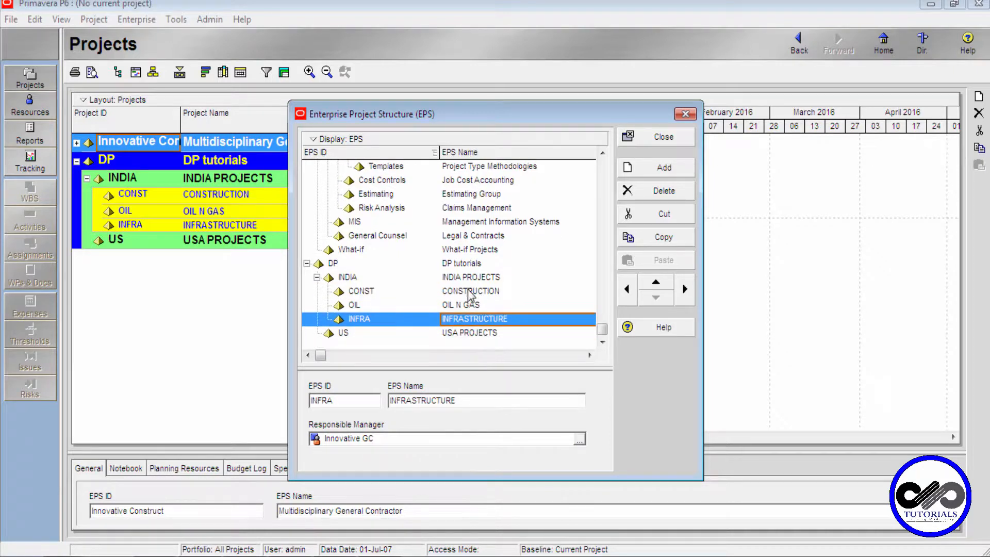
left_click(469, 294)
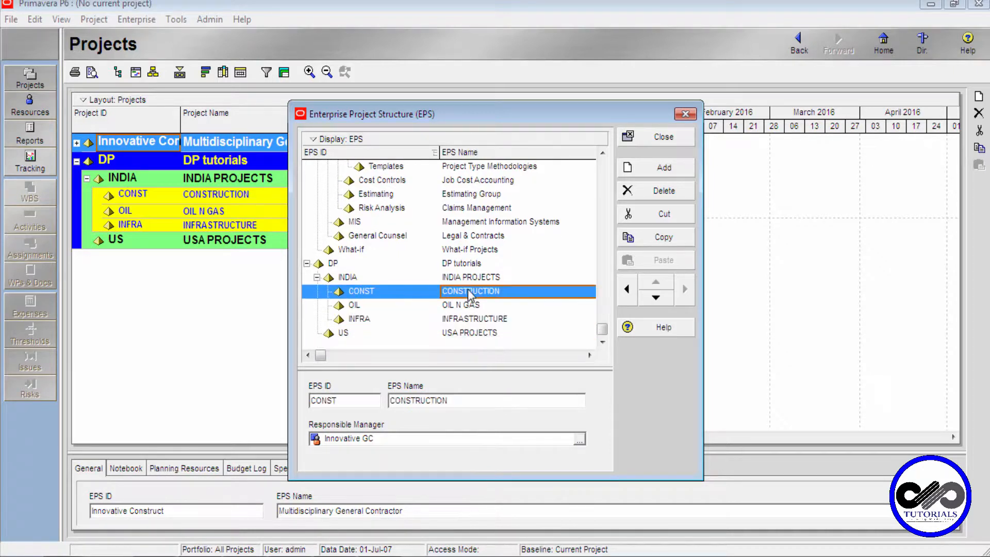
left_click(649, 171)
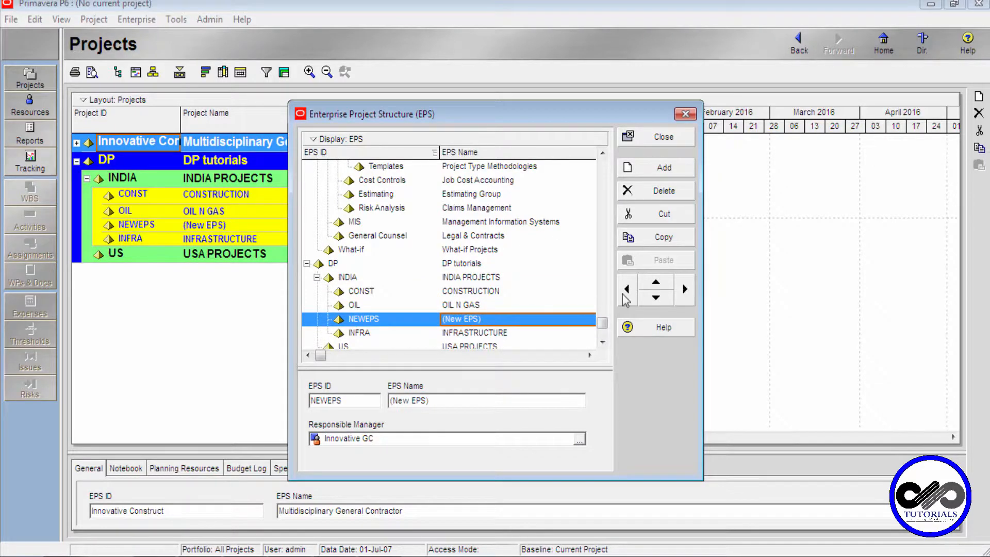
left_click(656, 284)
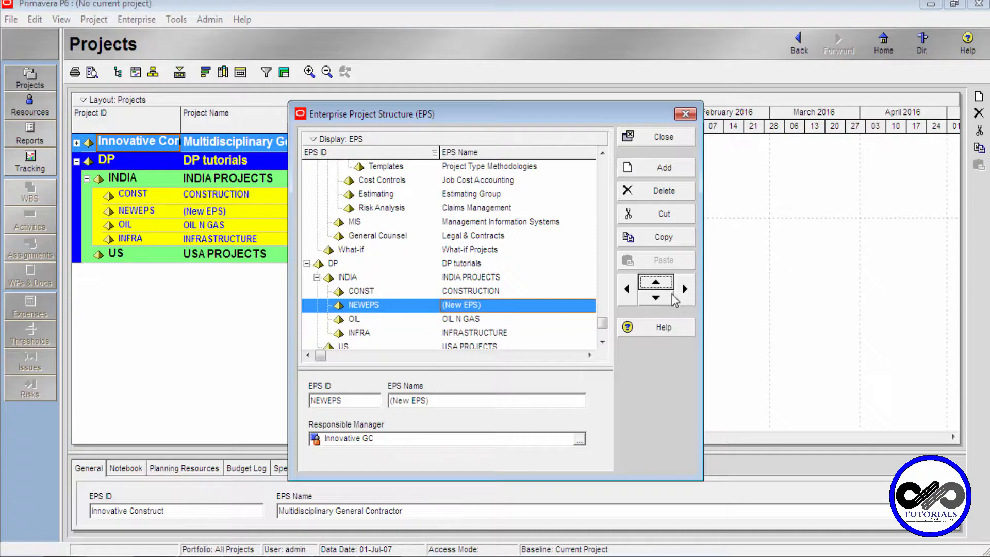
left_click(685, 289)
left_click(483, 309)
left_click_drag(484, 308, 428, 299)
type("BUILDINGS")
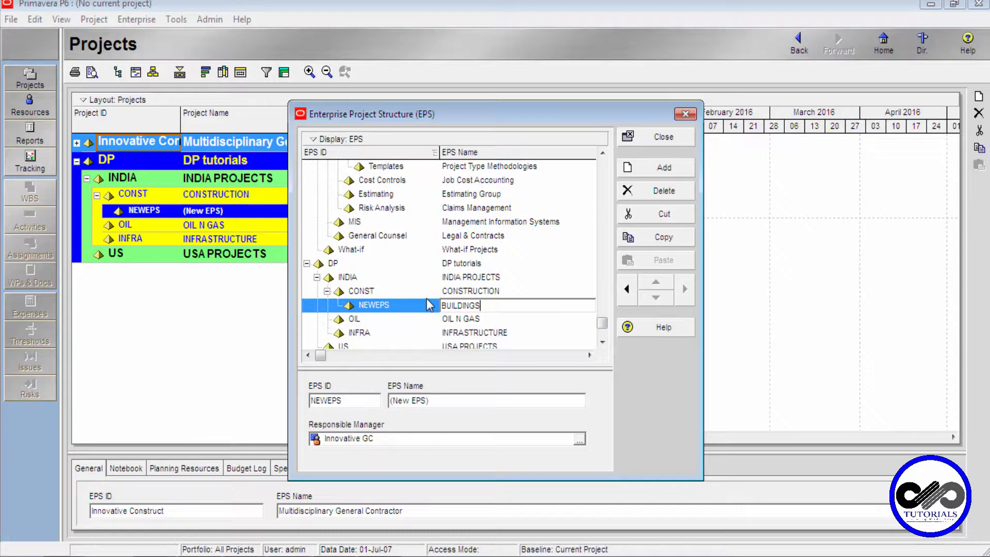
Try to set the EPS ID of the BUILDINGS node to BLDGS.
left_click(365, 303)
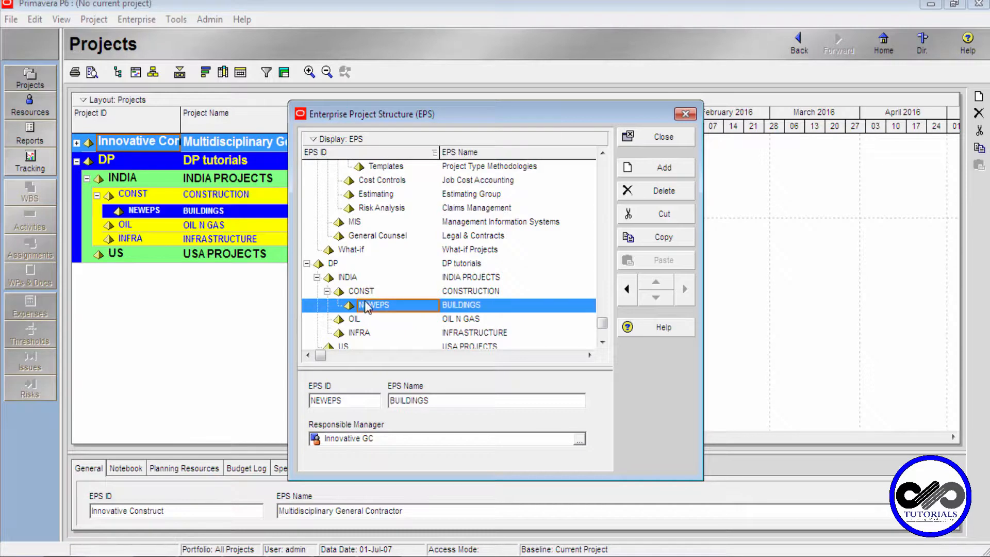
left_click(377, 305)
type("BLDGS")
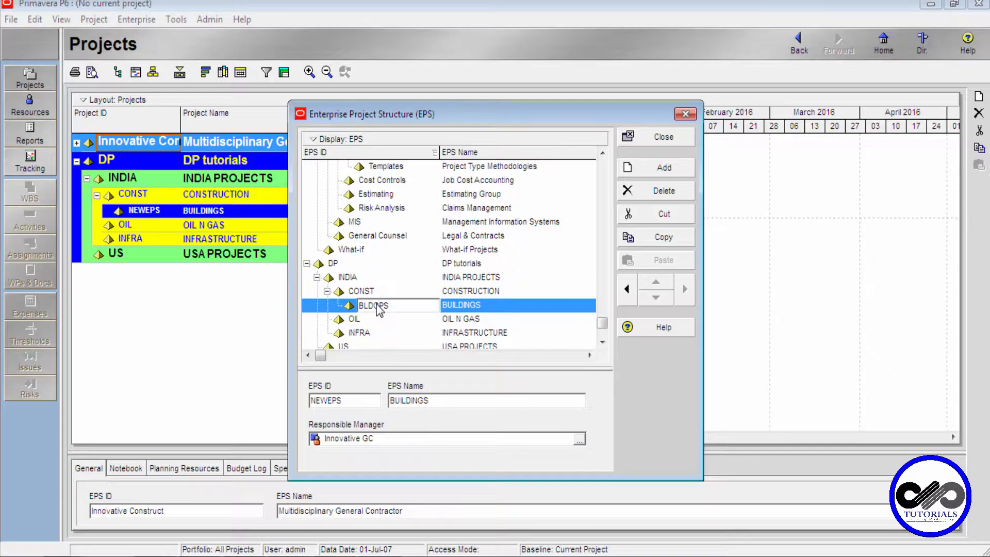
key("Return")
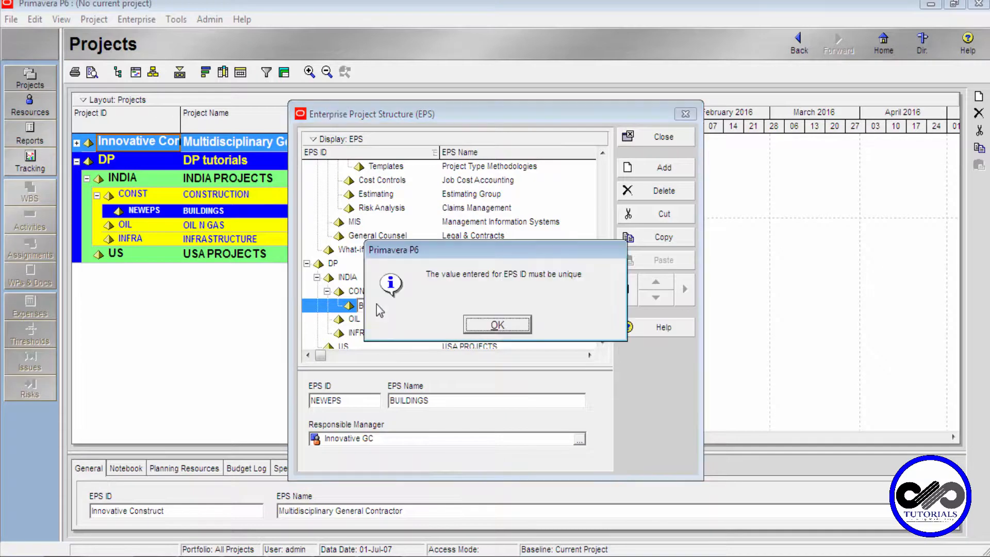
left_click(498, 324)
Set the EPS ID of the BUILDINGS node to BLD.
left_click(408, 309)
type("B")
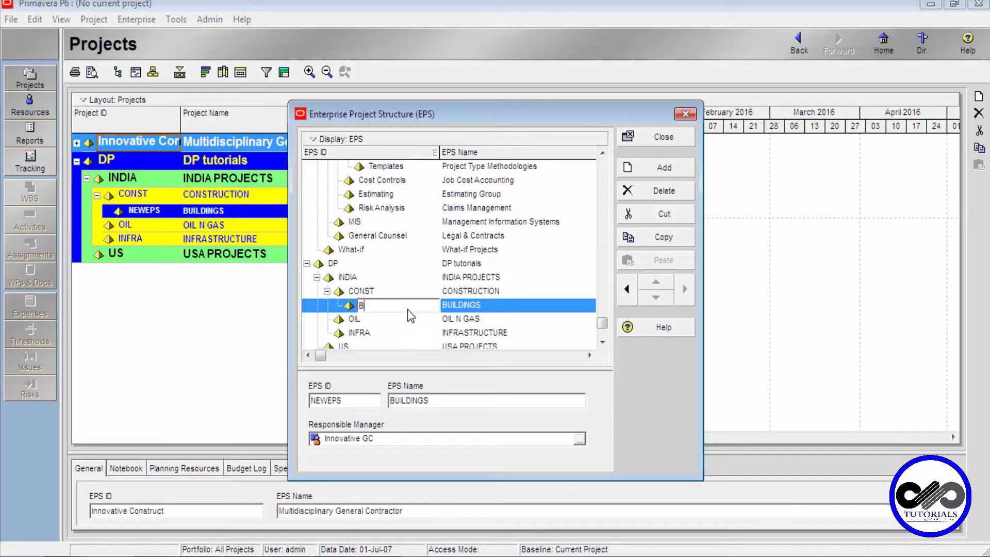
type("LD")
left_click(457, 304)
Add a second node beneath CONST, after BLD, with EPS ID IND and EPS name INDUSTRIAL.
left_click(663, 169)
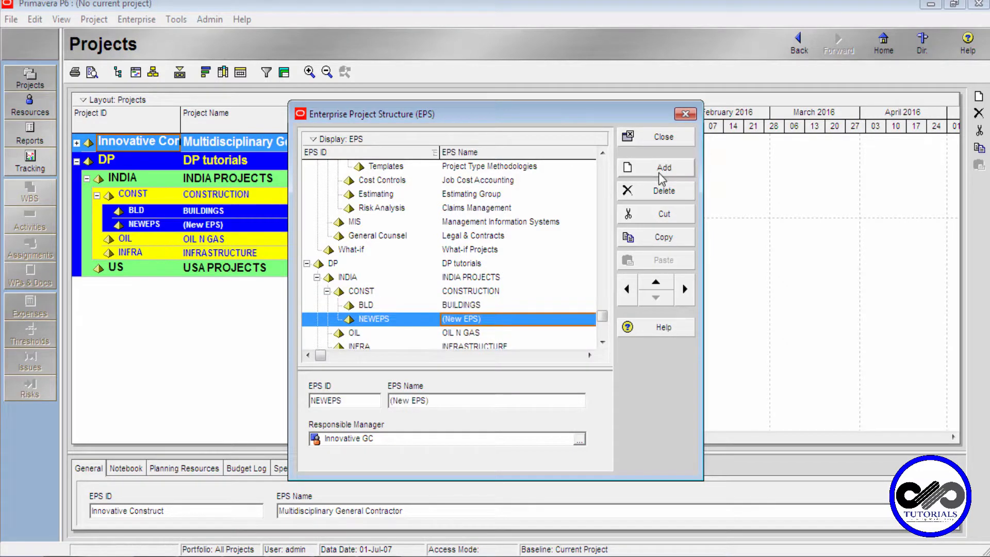
left_click(473, 319)
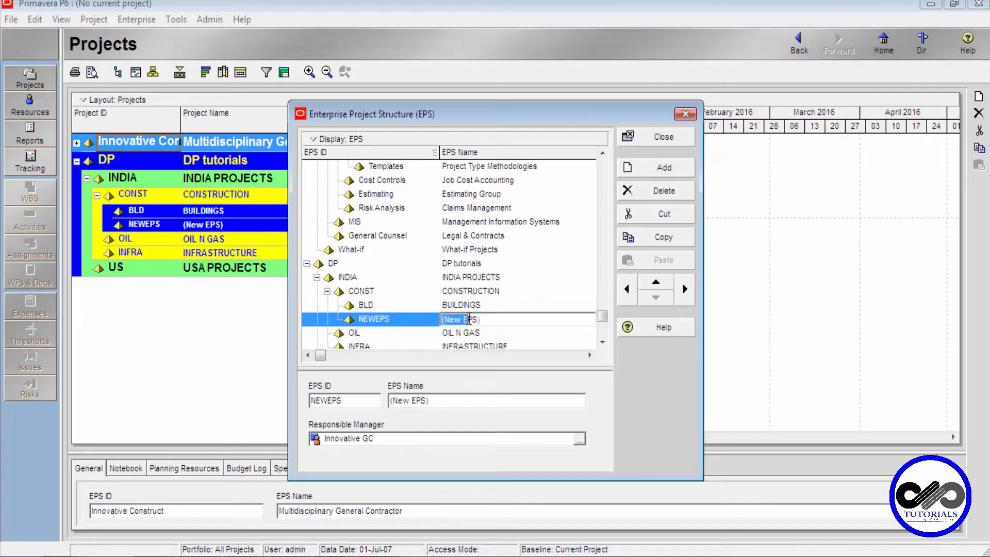
type("INDUSTR")
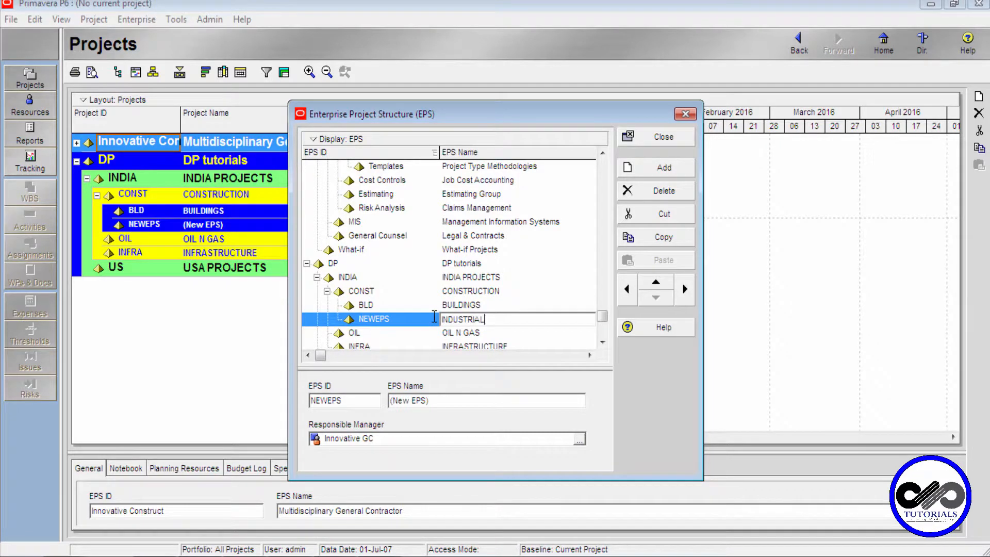
type("IAL")
left_click(382, 321)
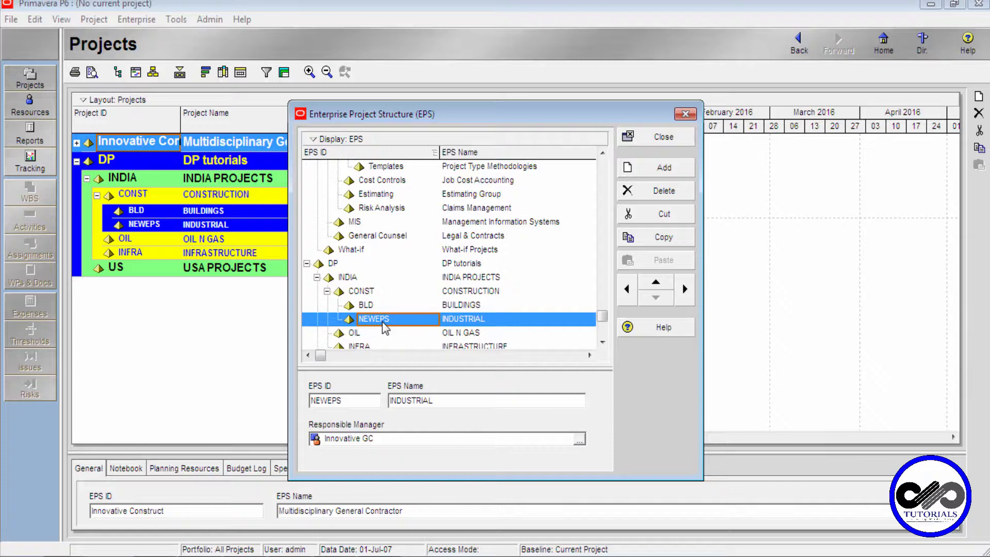
type("IND")
left_click(396, 305)
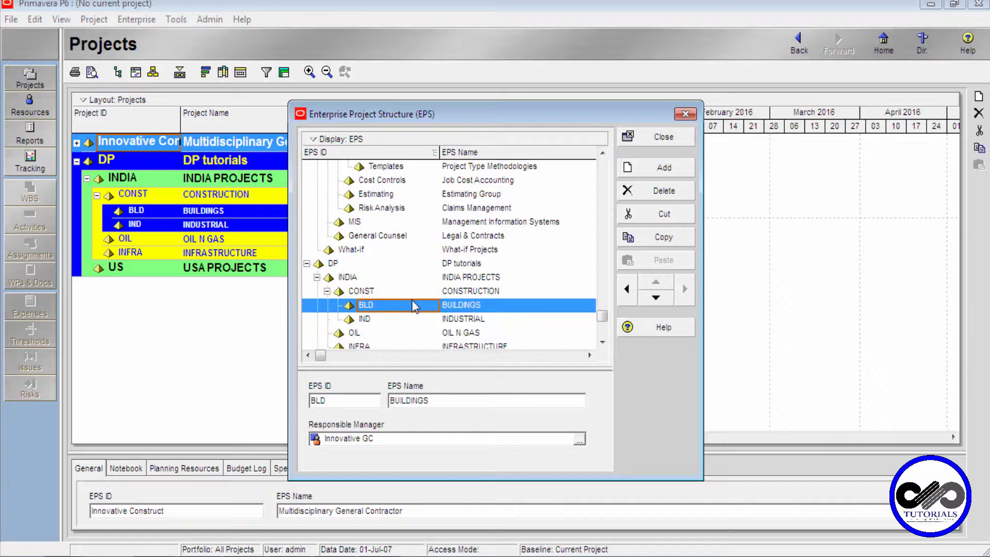
Close the Enterprise Project Structure dialog and collapse the CONST node in the project list.
scroll(455, 279, "down", 1)
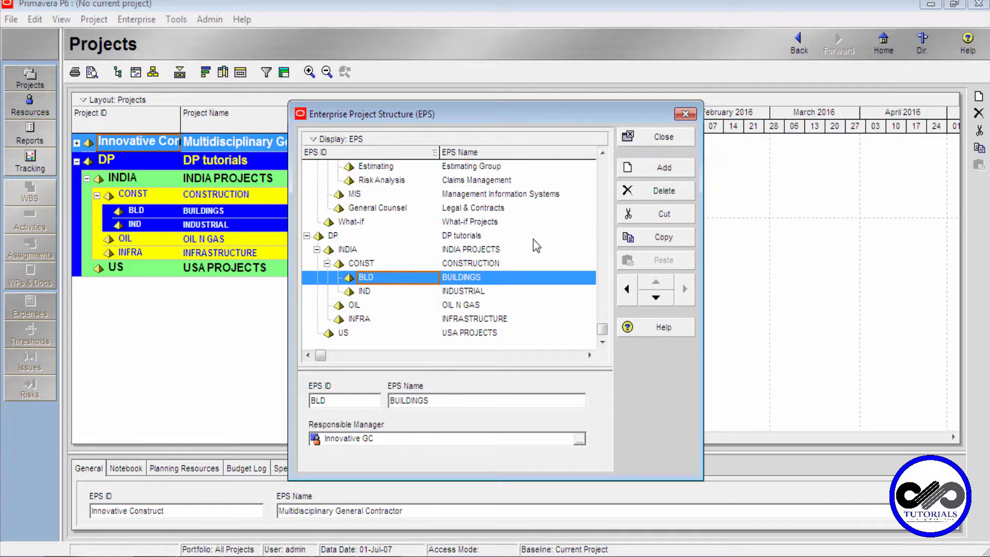
left_click(464, 279)
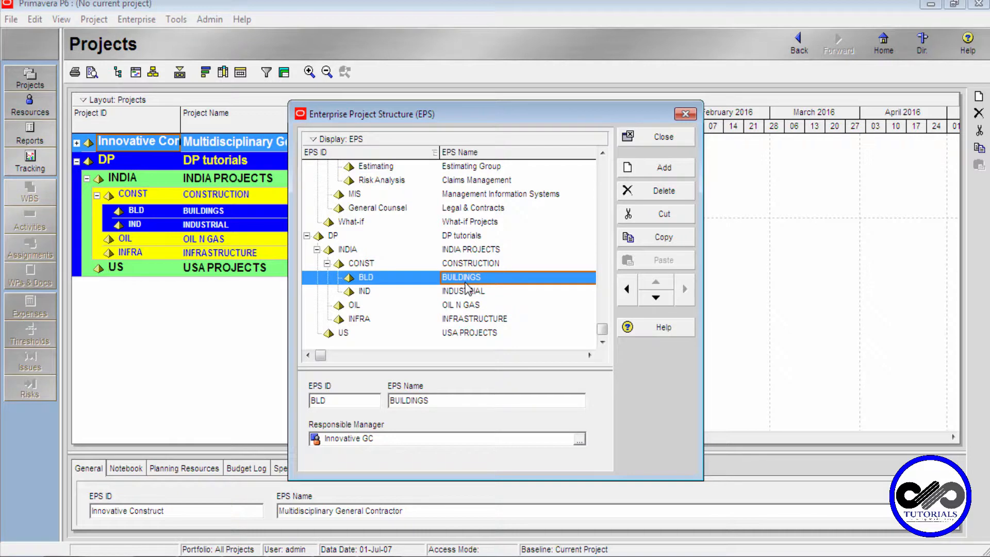
left_click(458, 305)
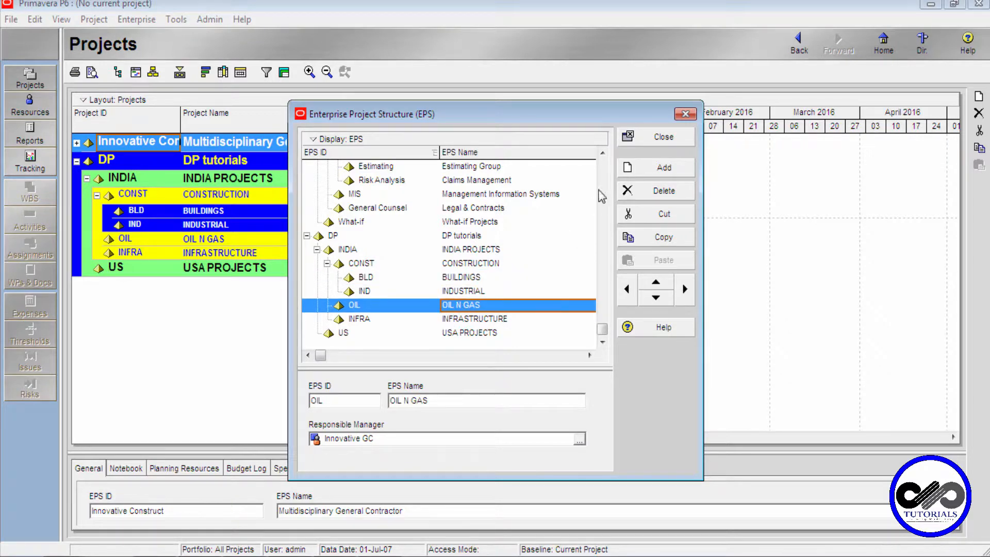
left_click(656, 138)
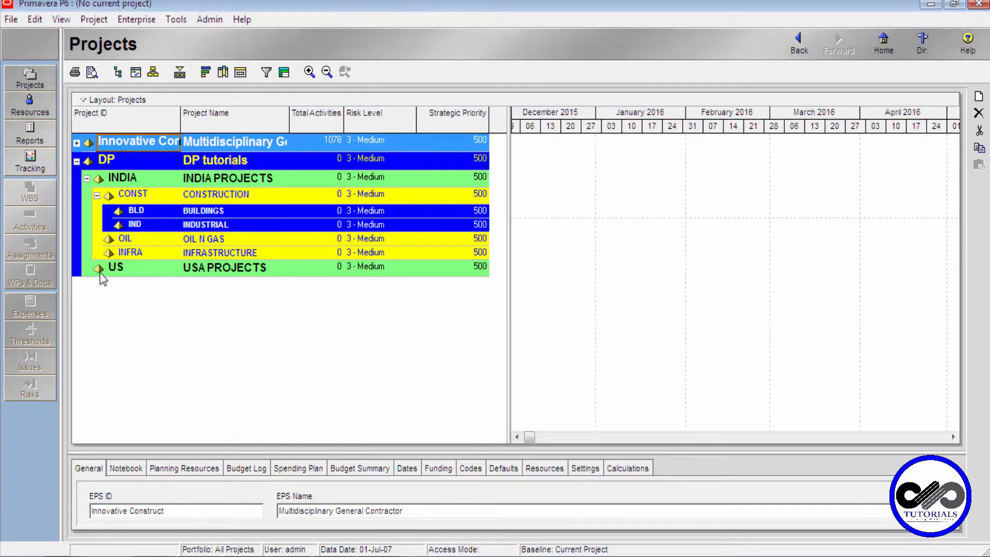
left_click(97, 196)
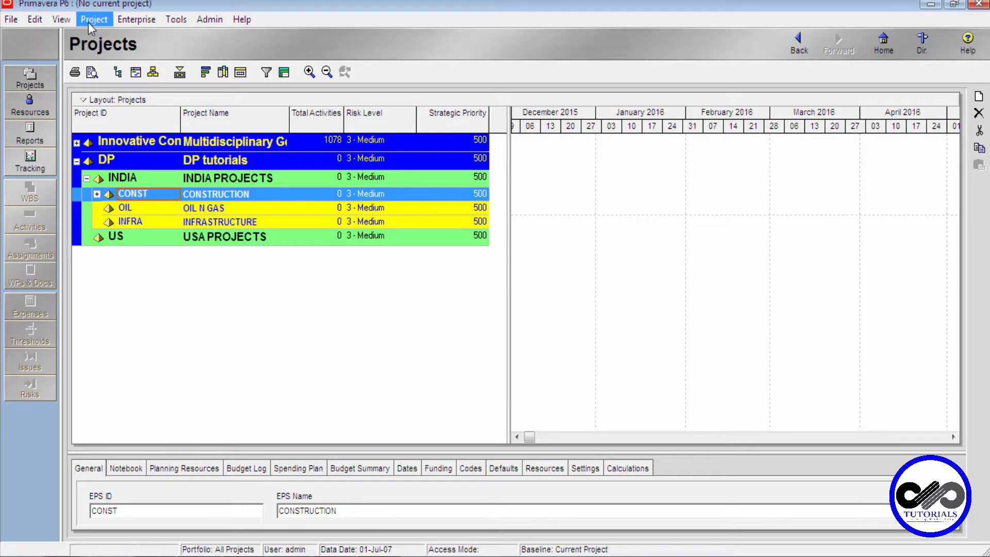
Open the Organizational Breakdown Structure and add a new OBS element after School Projects.
left_click(129, 20)
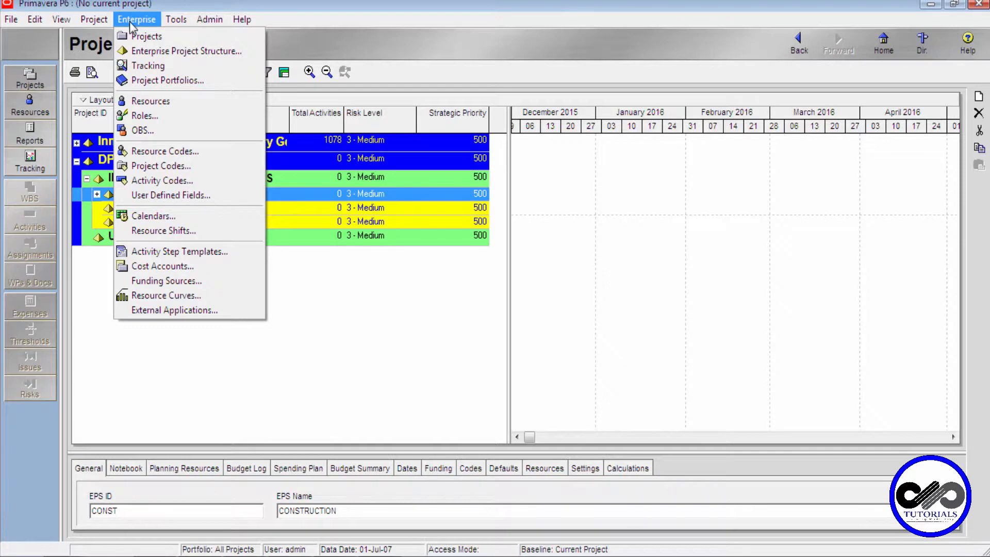
left_click(135, 131)
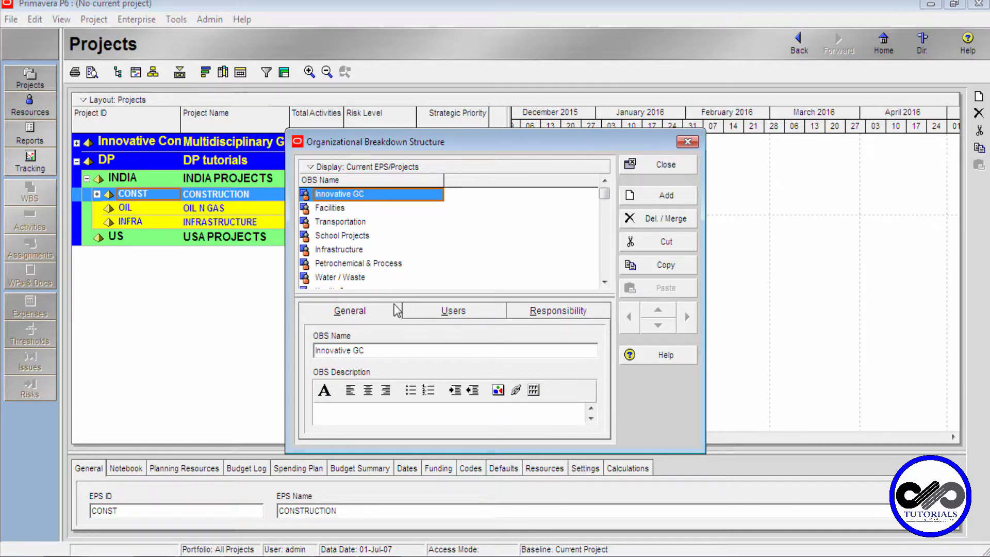
left_click(363, 239)
scroll(345, 224, "down", 1)
scroll(343, 221, "up", 1)
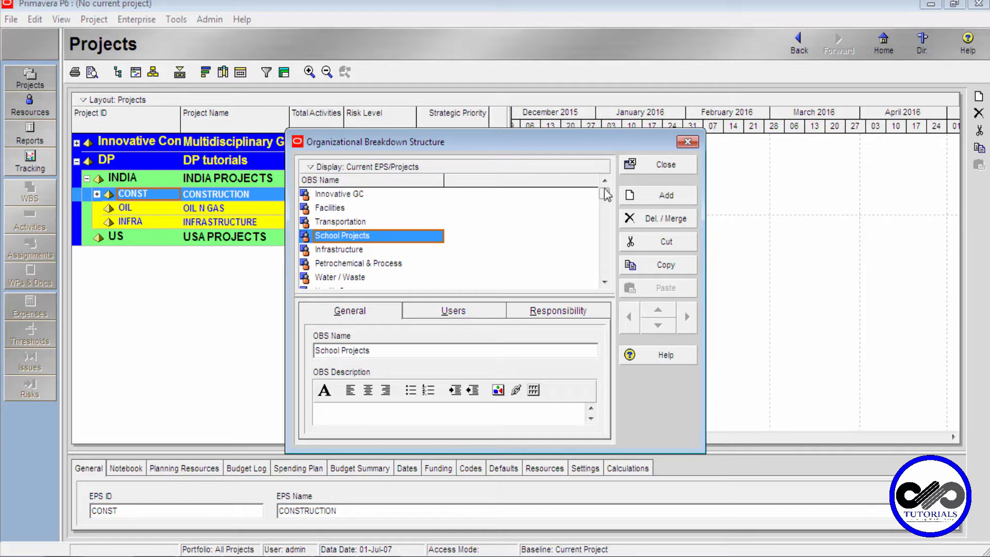
left_click(652, 199)
left_click(465, 325)
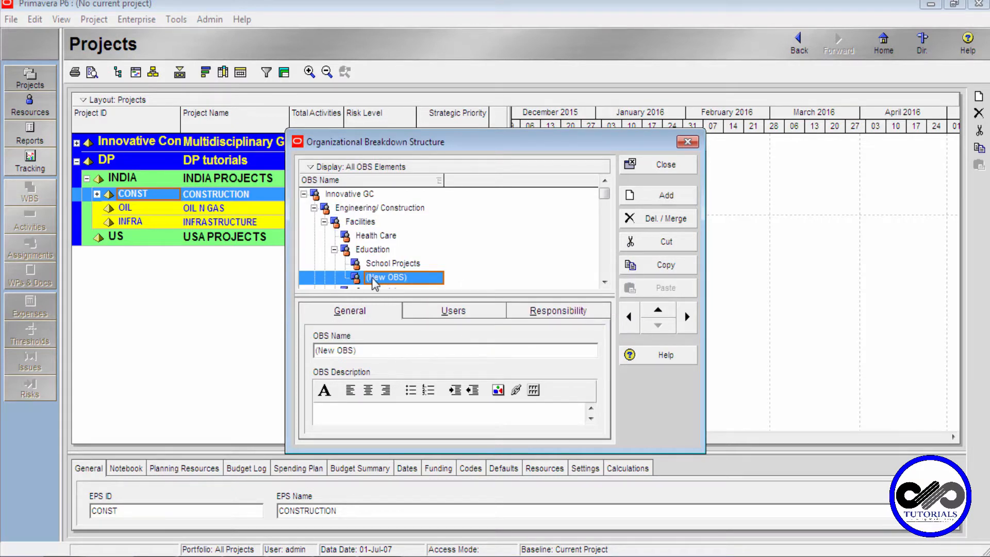
Move the new OBS element out to the level directly beneath Innovative GC and shift it above Engineering/ Construction.
left_click(631, 320)
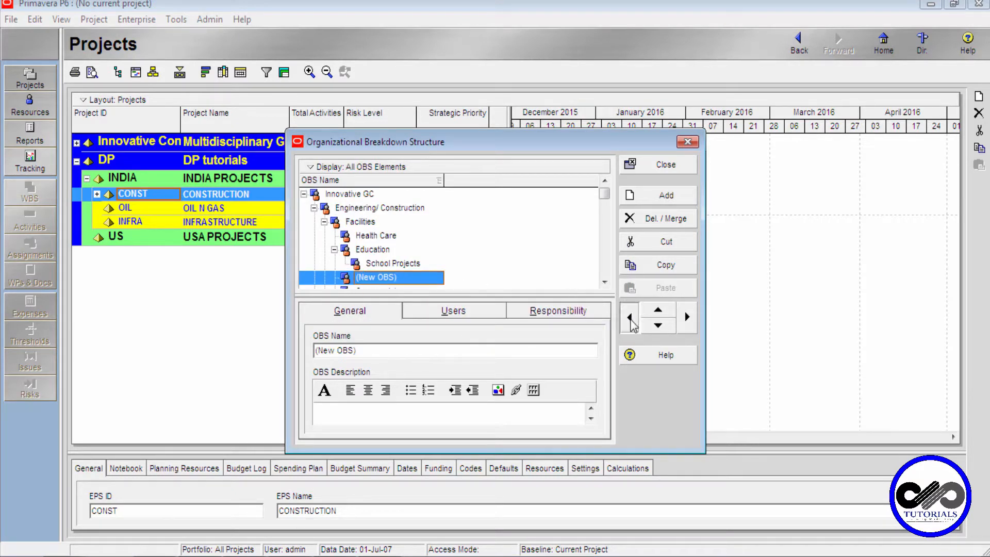
left_click(631, 319)
left_click(659, 310)
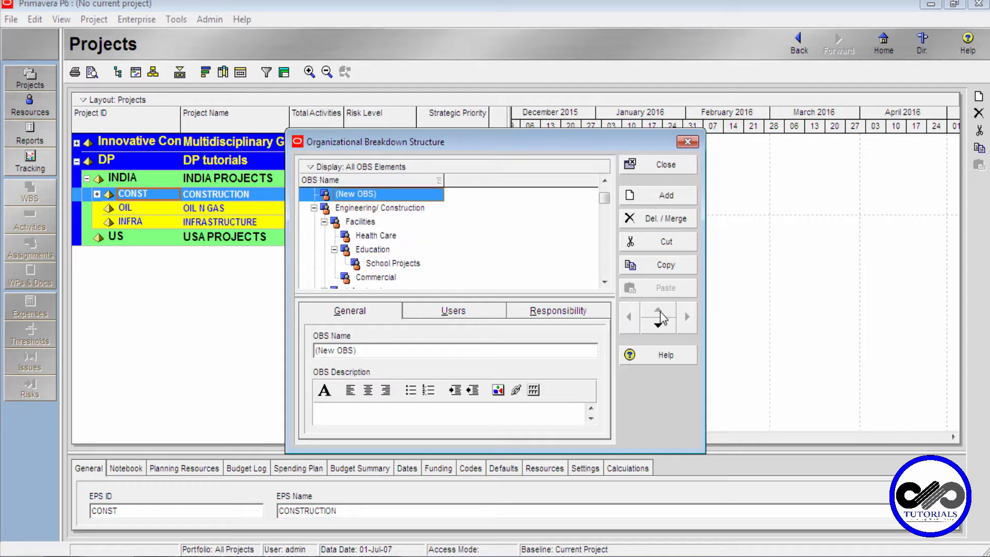
Name the new OBS element beneath Innovative GC GENERAL MANAGER.
left_click(370, 198)
type("GENERAL MANAGER")
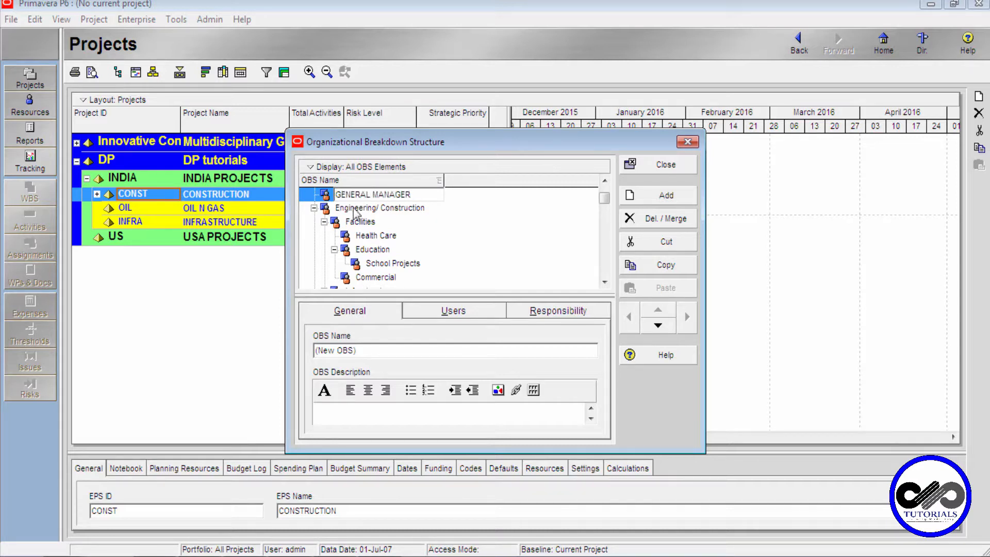
left_click(356, 212)
left_click(364, 194)
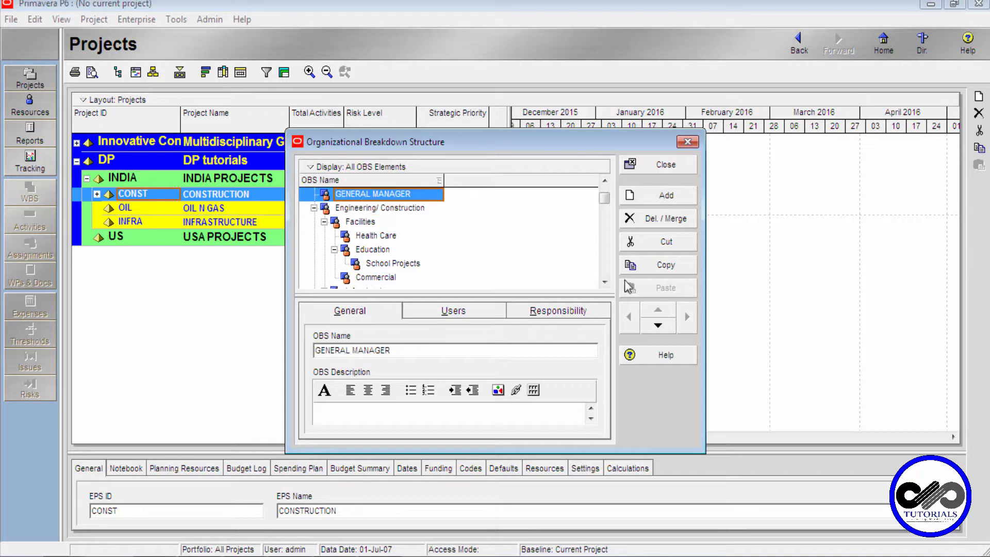
Add an OBS element named PROJECT MANAGER and indent it beneath GENERAL MANAGER.
left_click(656, 198)
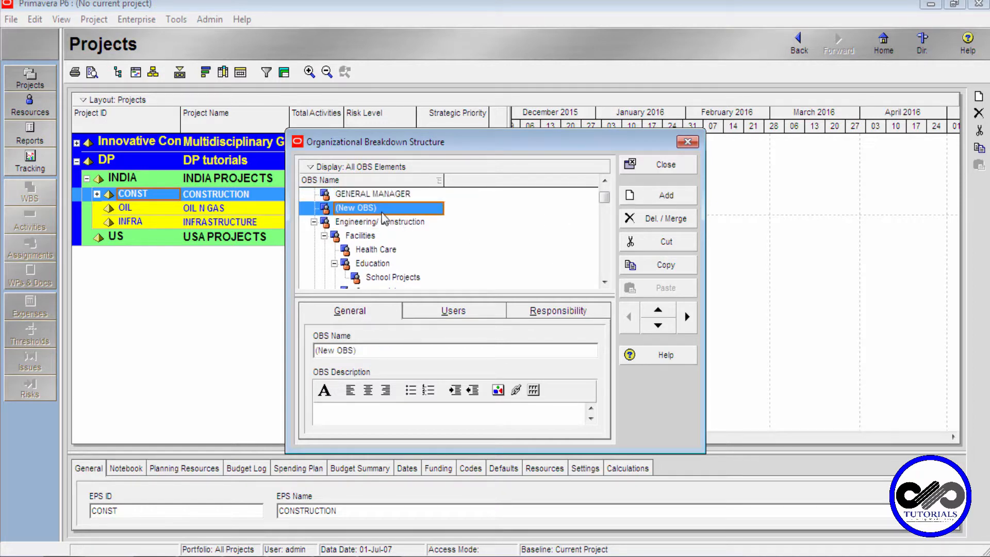
type("PROJECT MANAGER")
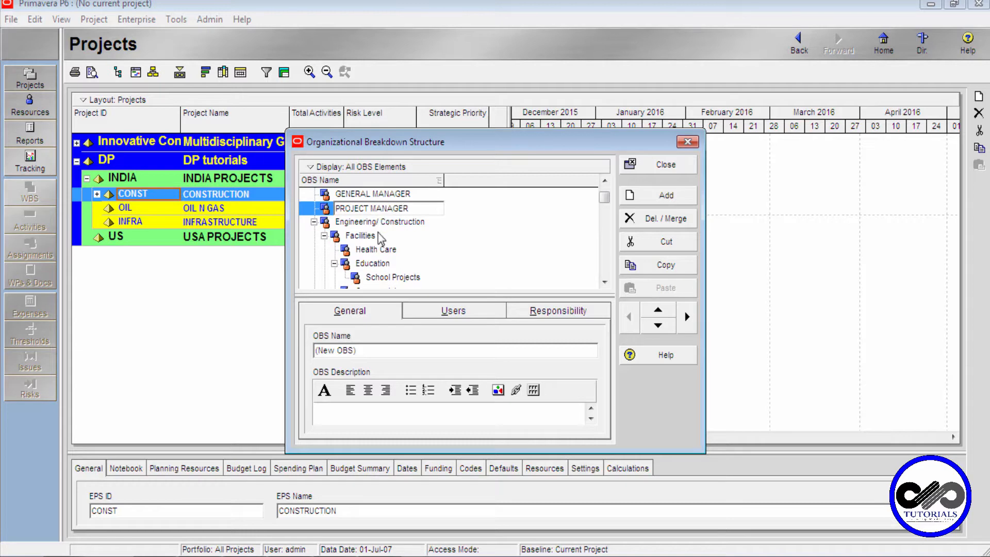
key("Return")
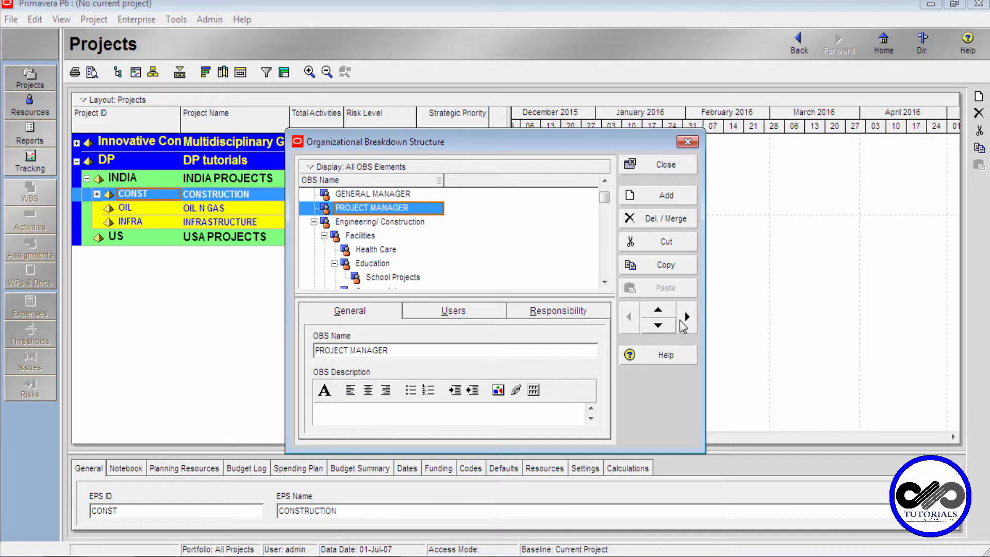
left_click(686, 319)
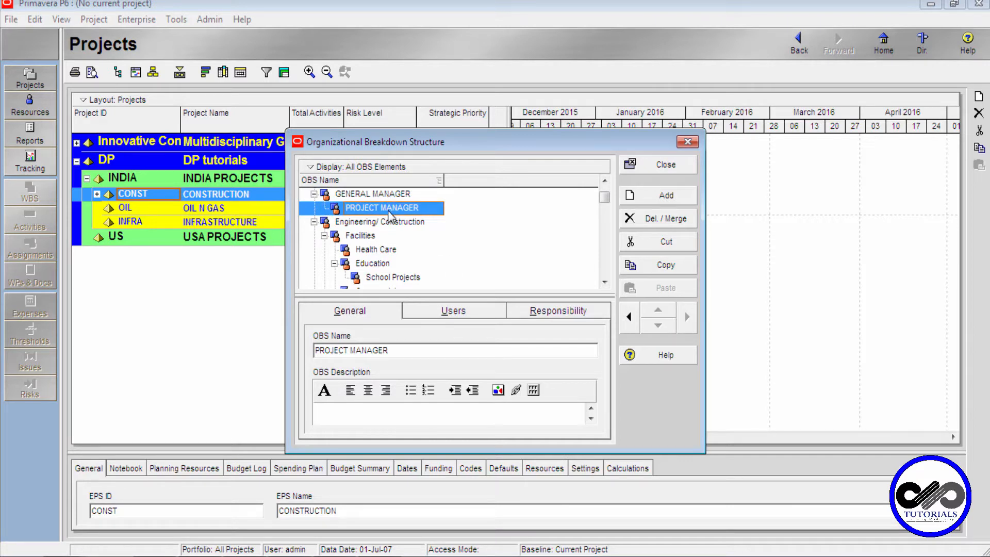
Add an OBS element named CONSTRUCTION MANAGER and indent it one level beneath PROJECT MANAGER.
left_click(655, 196)
left_click(392, 222)
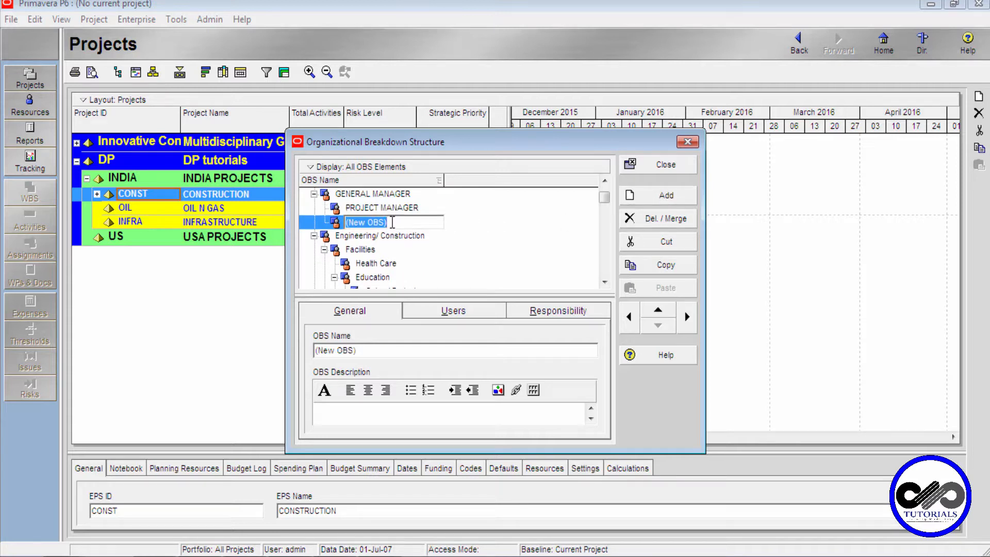
type("CONSTRUCTION MANAGER")
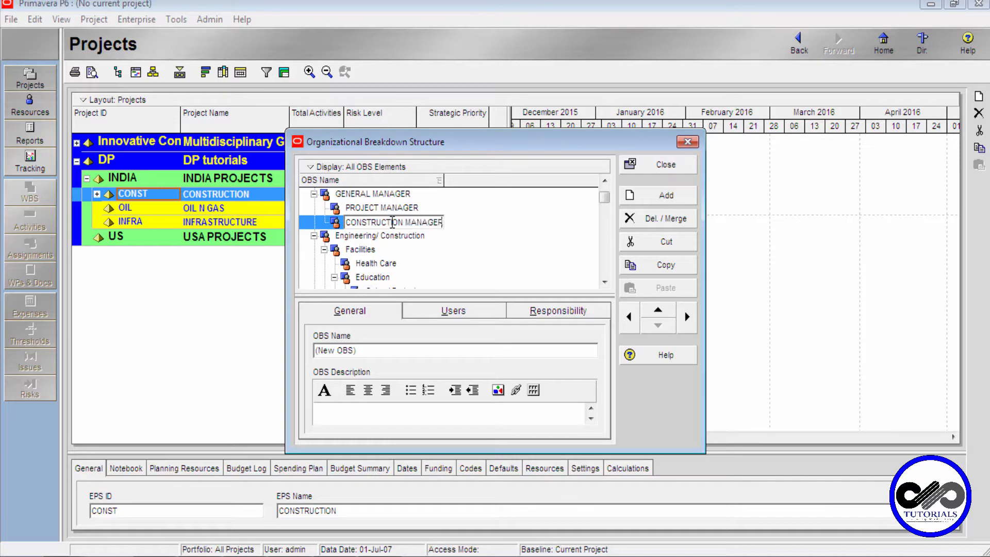
key("Return")
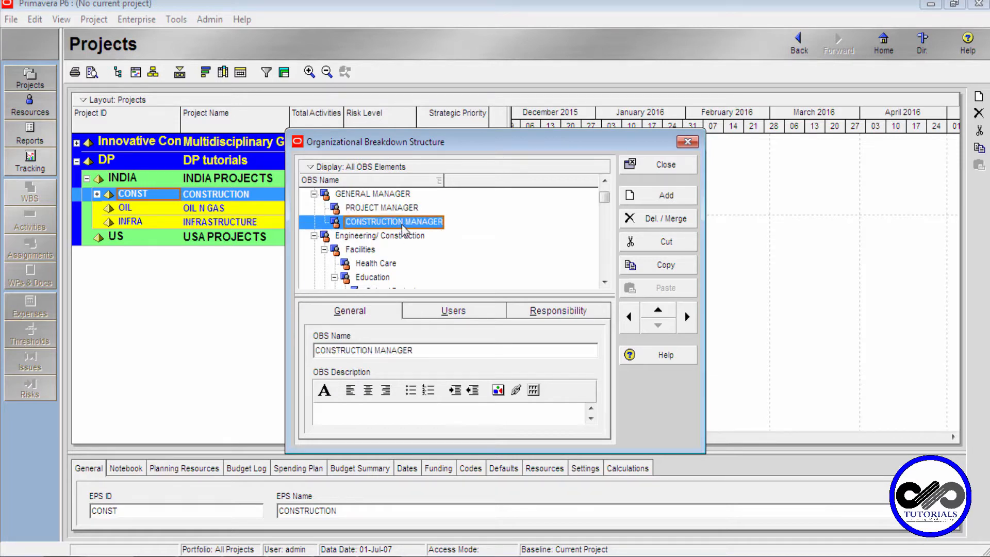
left_click(680, 315)
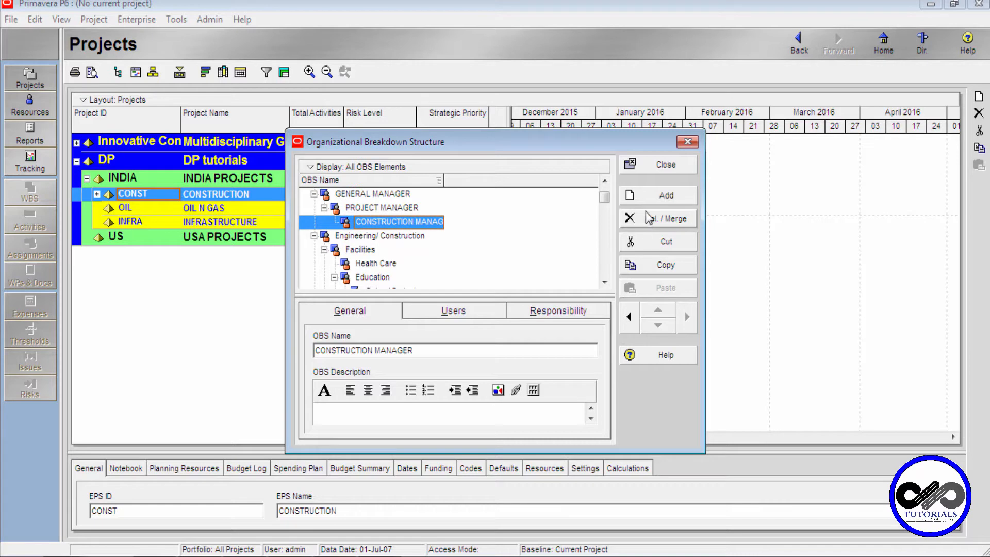
Add an OBS element named ELECTRICAL MANAGER beneath PROJECT MANAGER, after CONSTRUCTION MANAGER.
left_click(651, 196)
left_click(404, 236)
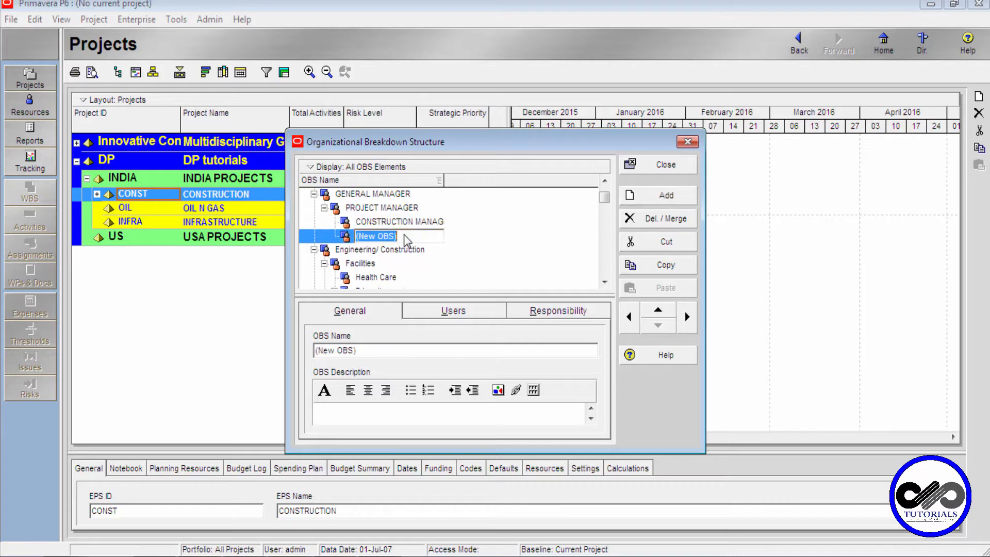
type("ELECTRIX")
key("Delete")
type("AL MANA")
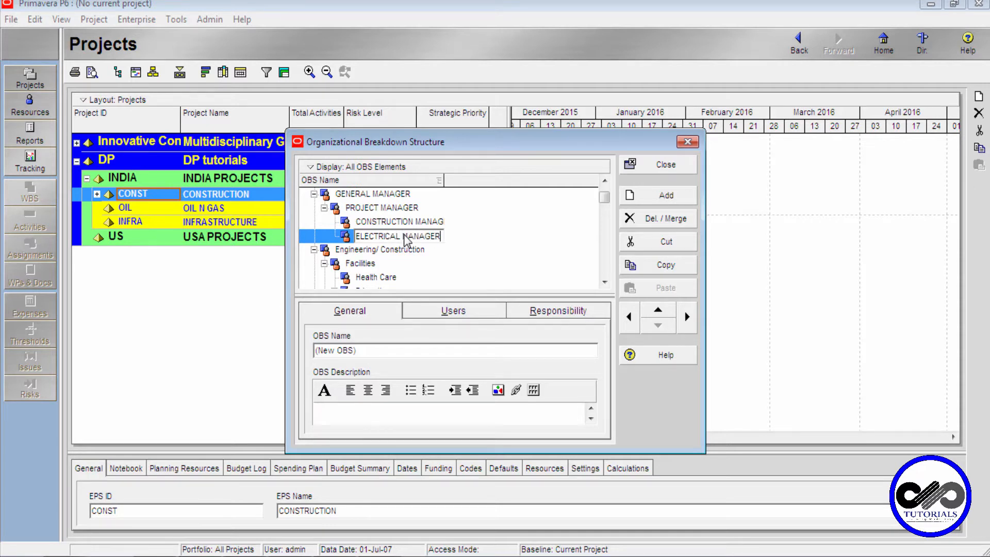
type("GER")
key("Return")
Add an OBS element named MECHANICAL MANAGER beneath PROJECT MANAGER, after ELECTRICAL MANAGER.
left_click(666, 195)
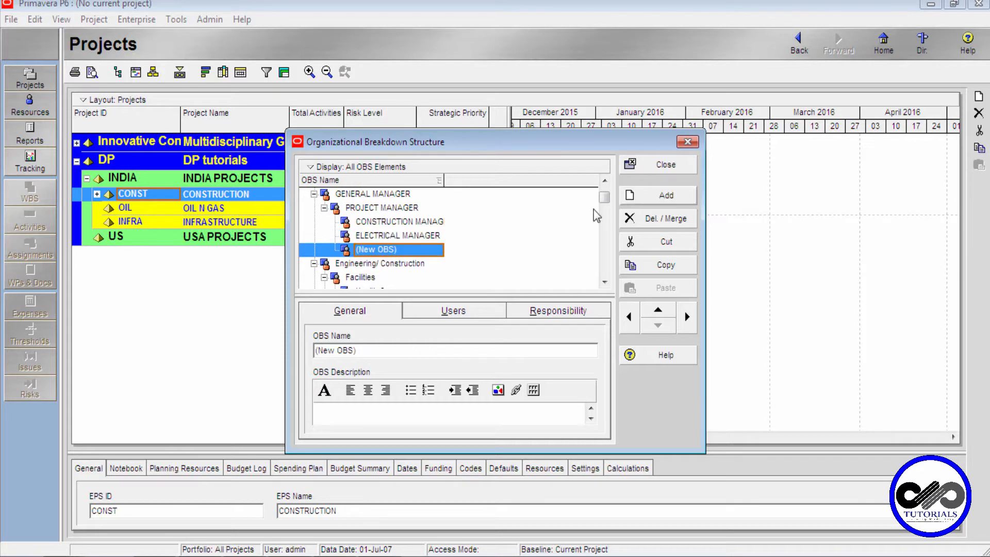
left_click(419, 251)
type("MECHANICAL MANAGER")
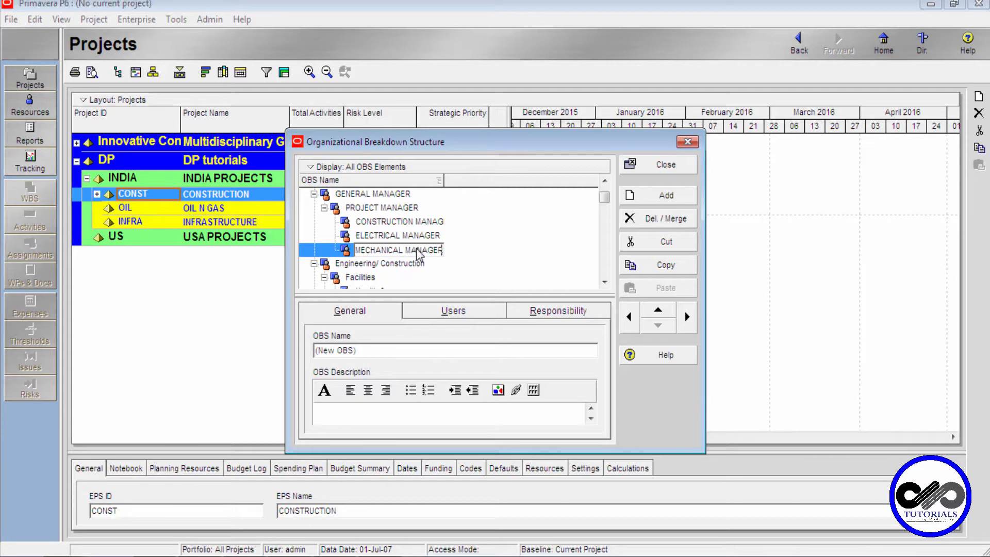
key("Return")
Add an OBS element named PMO HEAD as the last element beneath PROJECT MANAGER.
left_click(663, 195)
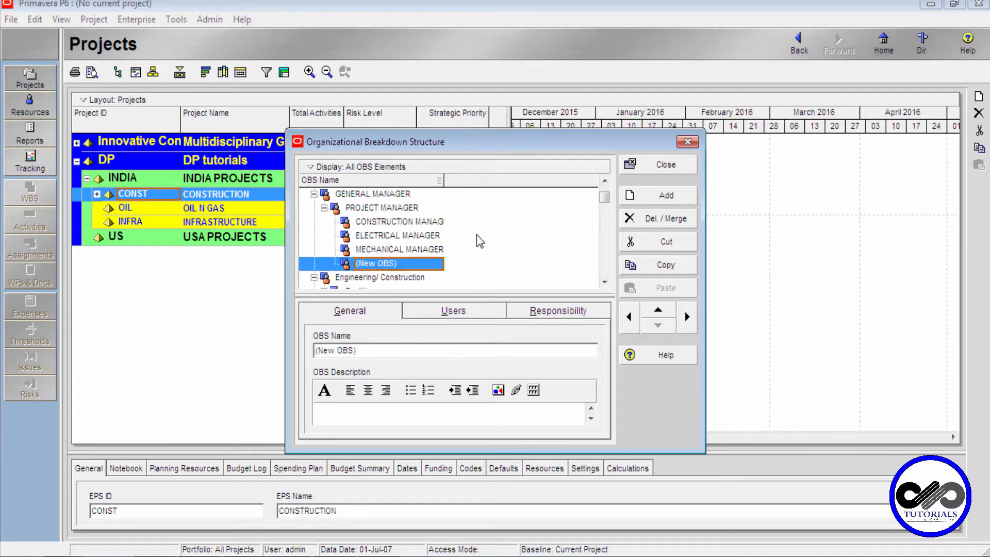
type("PMO HEA")
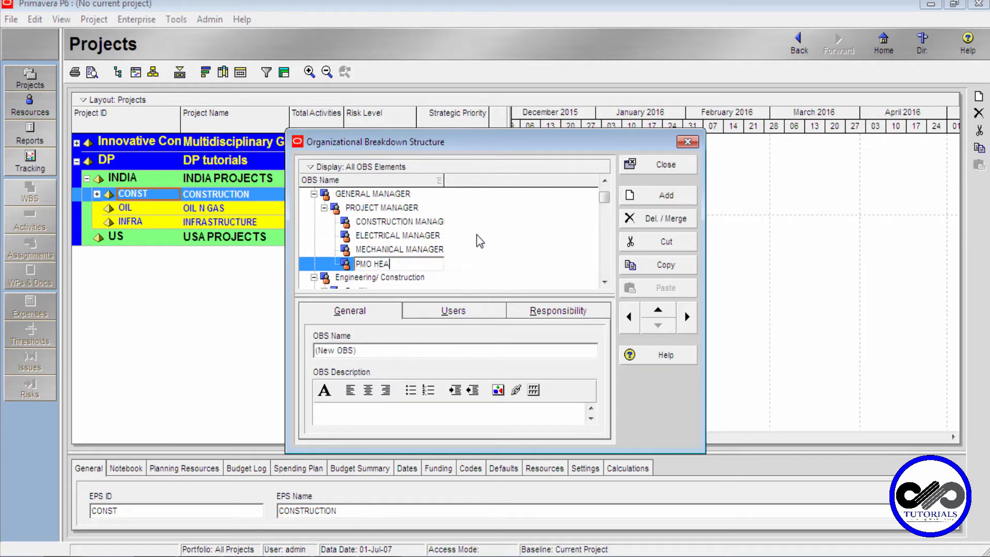
type("D")
key("Return")
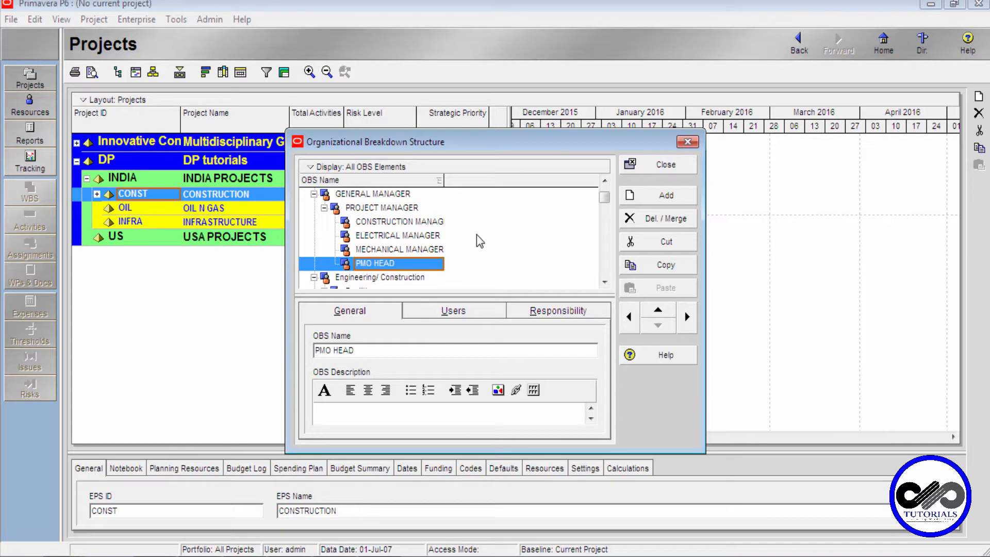
Review the responsibility assignments of the PMO HEAD, Engineering/ Construction and Facilities OBS elements, and close the Organizational Breakdown Structure.
left_click(542, 311)
left_click(407, 369)
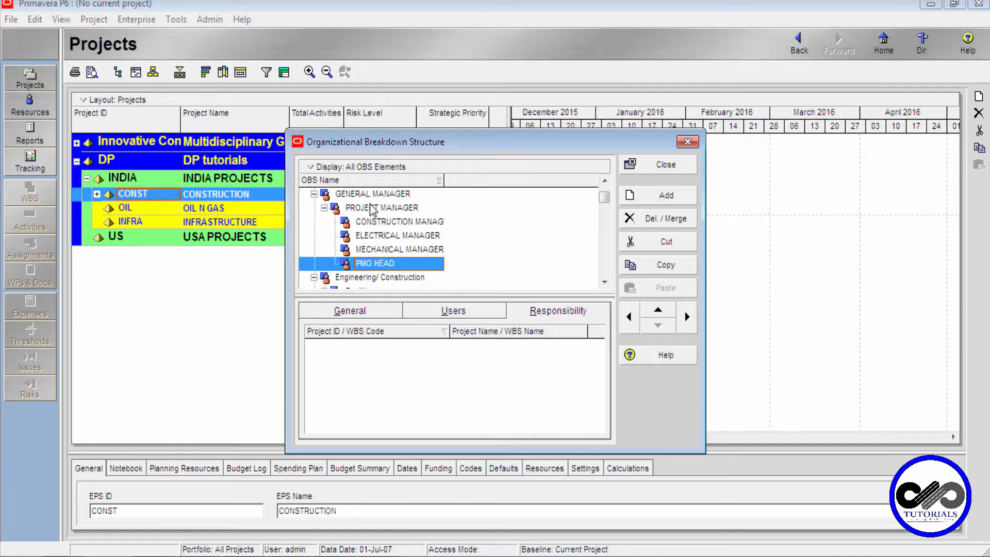
left_click(381, 278)
scroll(380, 279, "down", 2)
left_click(378, 263)
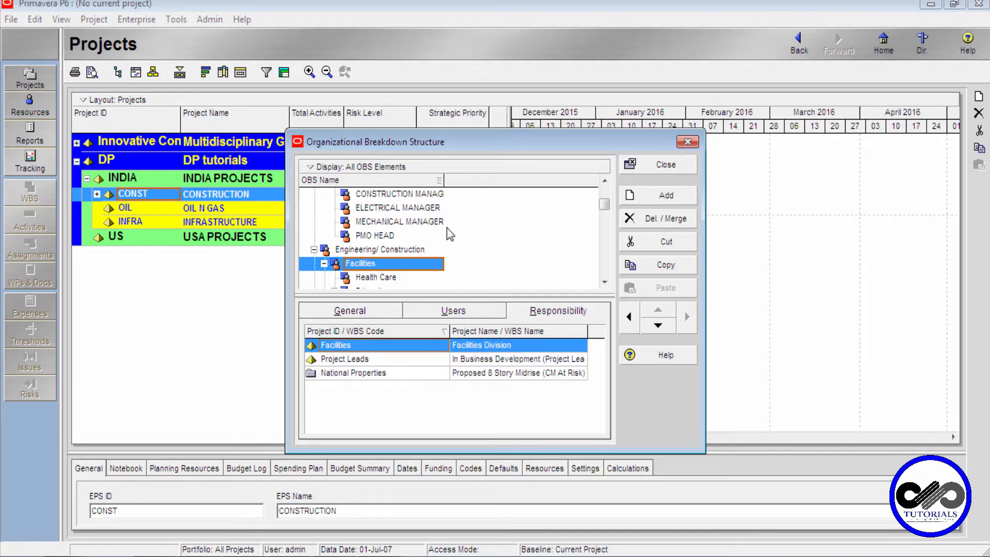
left_click(416, 236)
scroll(369, 233, "up", 3)
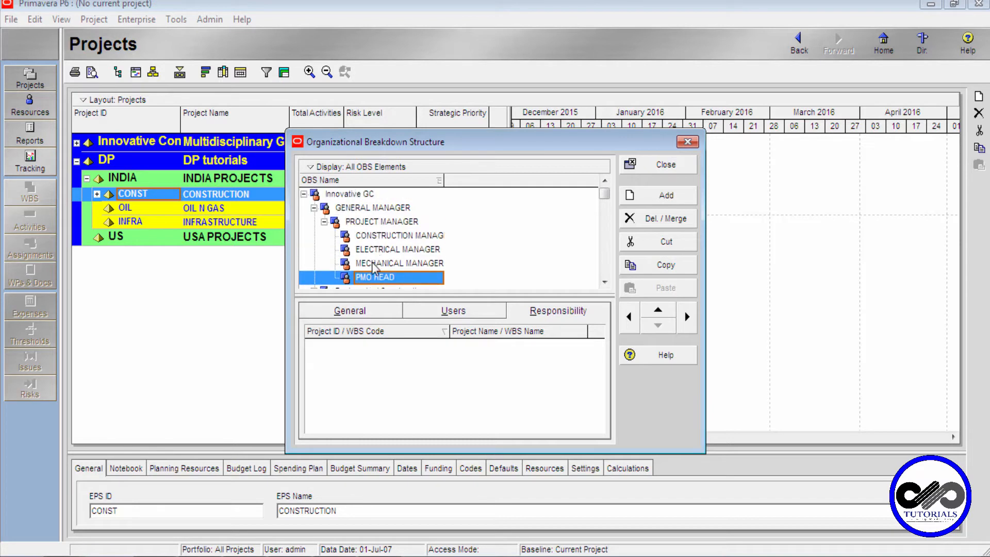
left_click(673, 165)
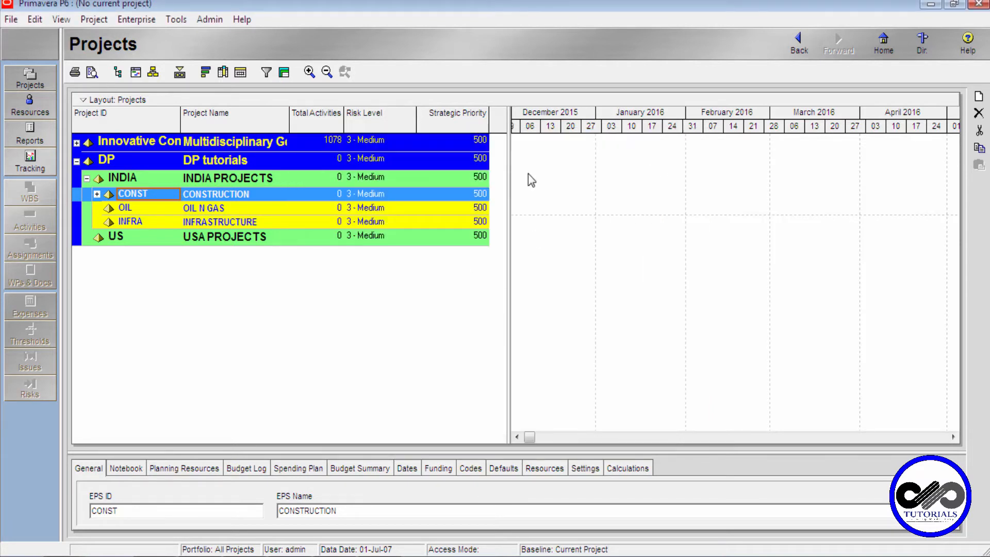
Open the Enterprise Project Structure and set GENERAL MANAGER as the responsible manager of the INDIA node under DP.
left_click(135, 21)
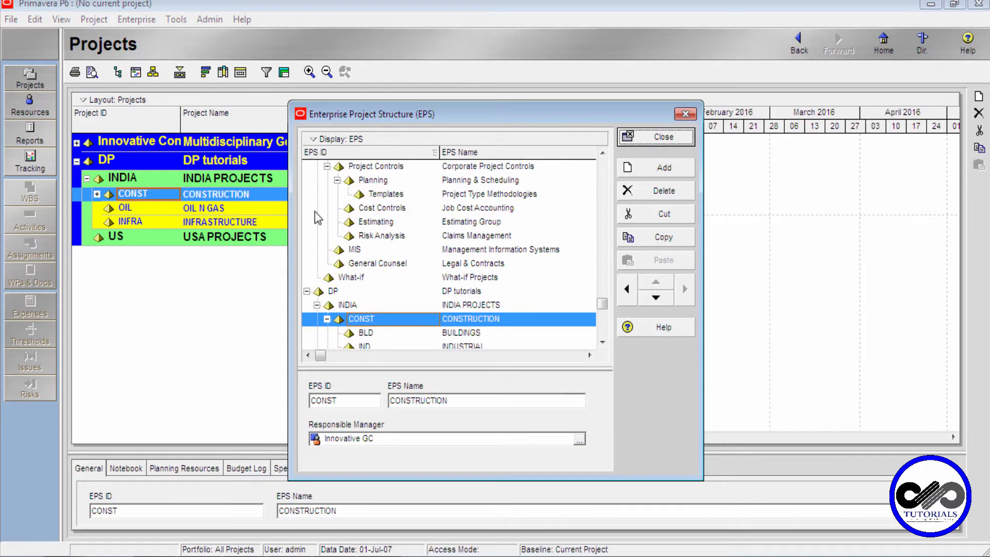
left_click(368, 278)
scroll(364, 278, "down", 1)
left_click(365, 279)
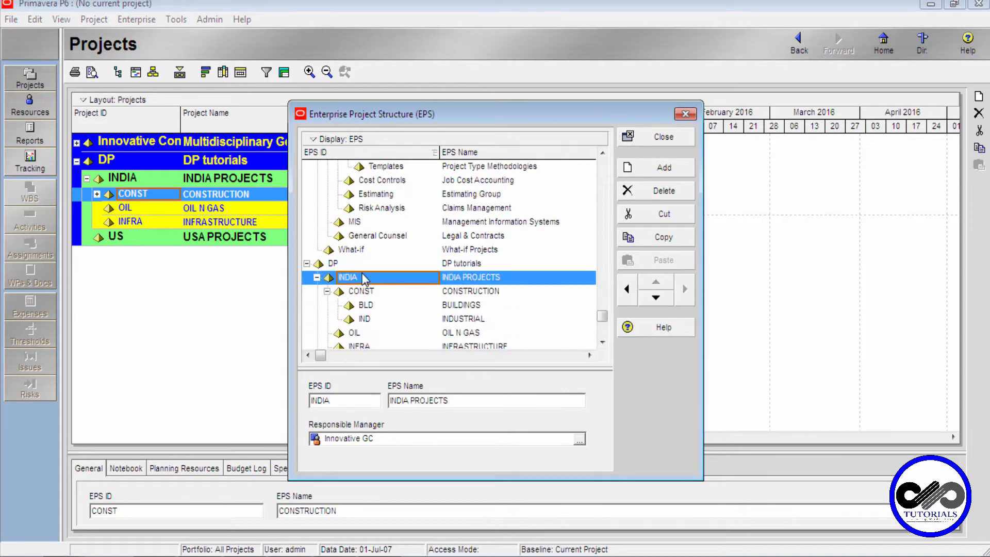
left_click(580, 441)
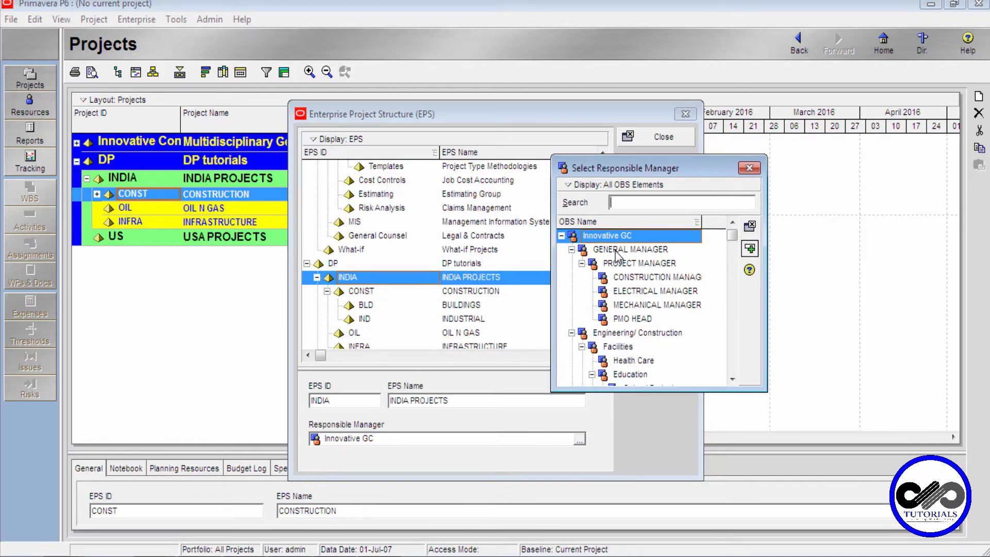
left_click(617, 253)
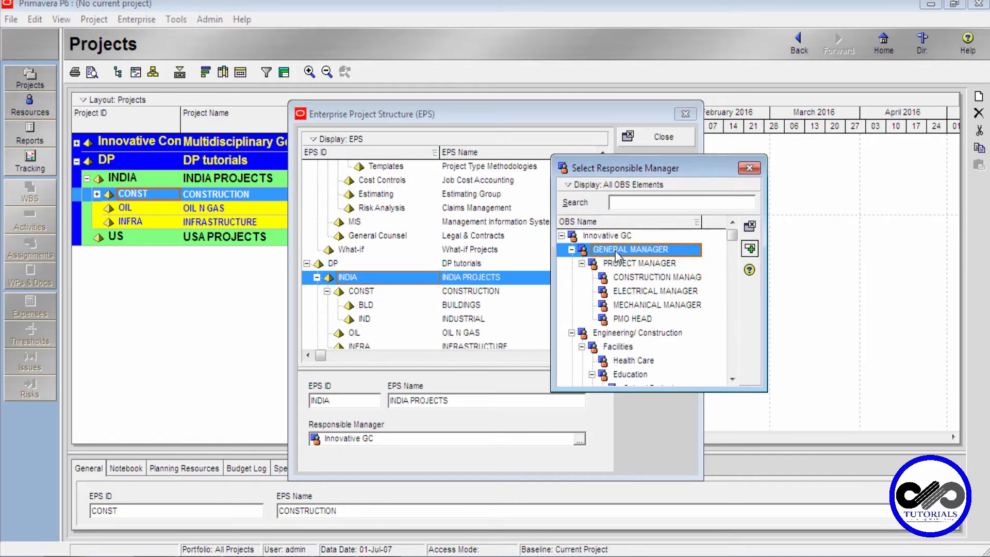
left_click(750, 226)
left_click(481, 331)
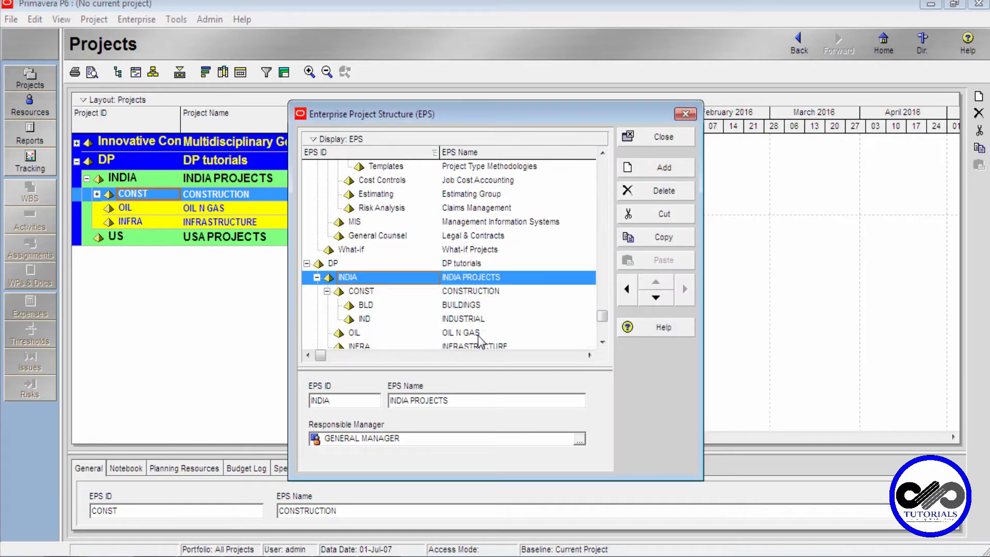
Check the responsible manager of the CONST node beneath INDIA and close the Enterprise Project Structure.
left_click(434, 292)
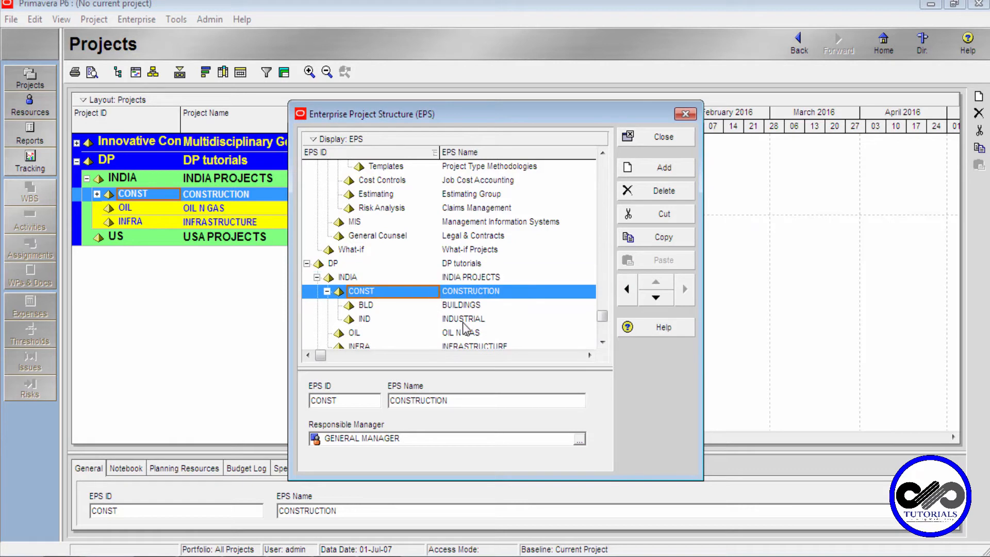
left_click(363, 278)
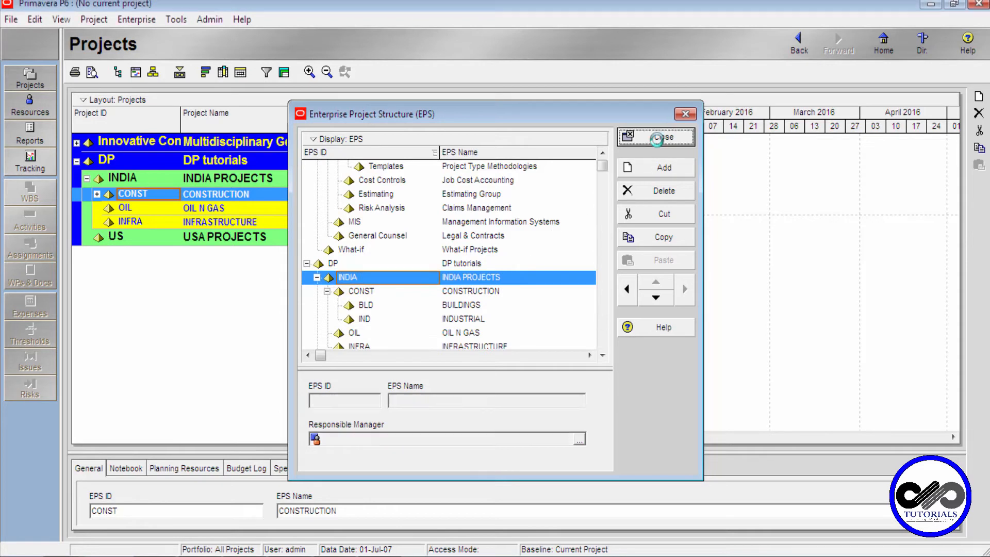
left_click(664, 137)
Reopen the Organizational Breakdown Structure, review which EPS nodes GENERAL MANAGER is responsible for, and close the dialog.
left_click(94, 19)
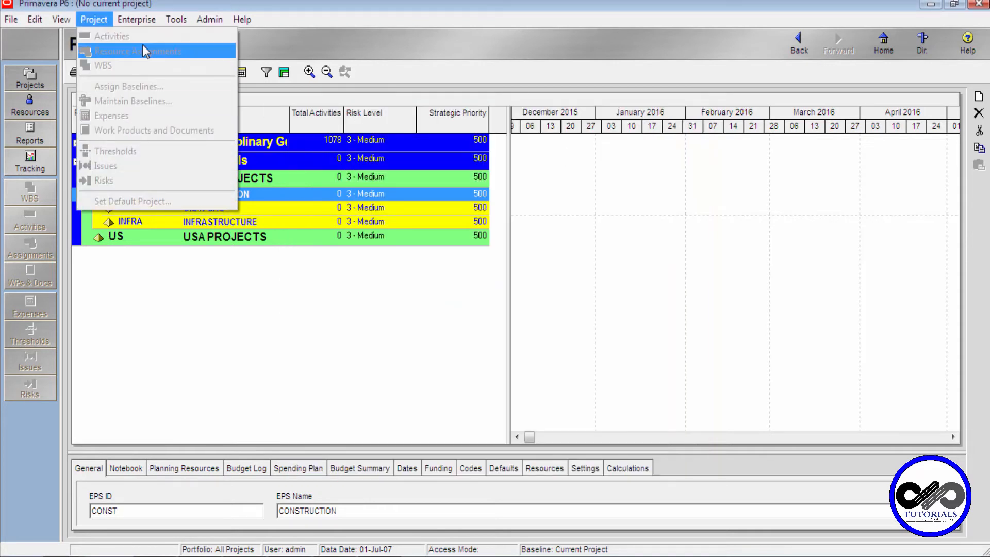
mouse_move(136, 19)
left_click(149, 128)
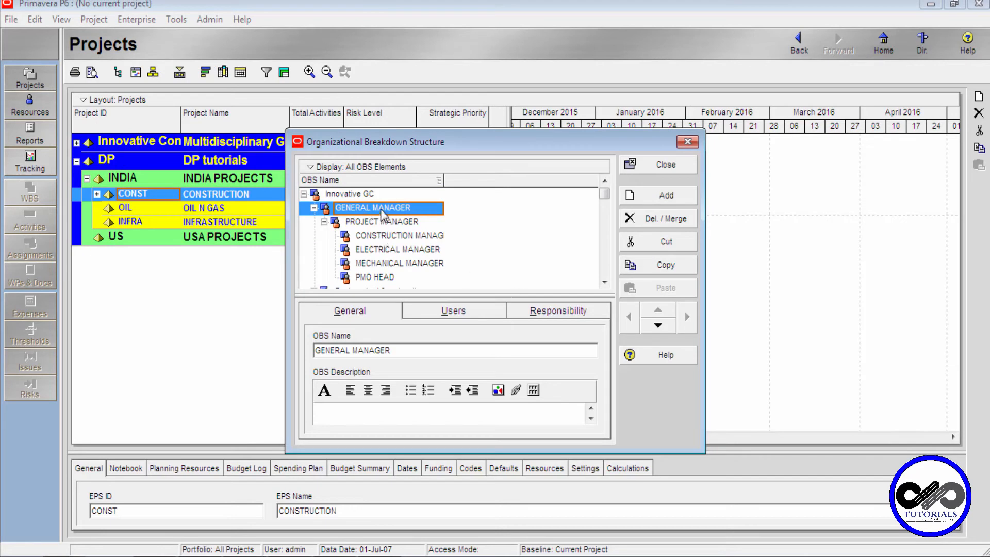
left_click(537, 310)
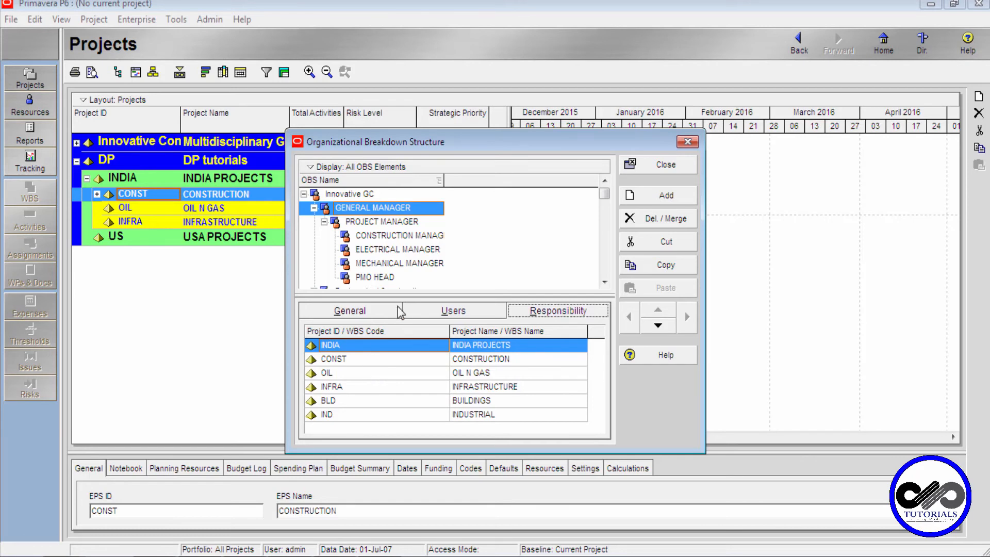
left_click(670, 168)
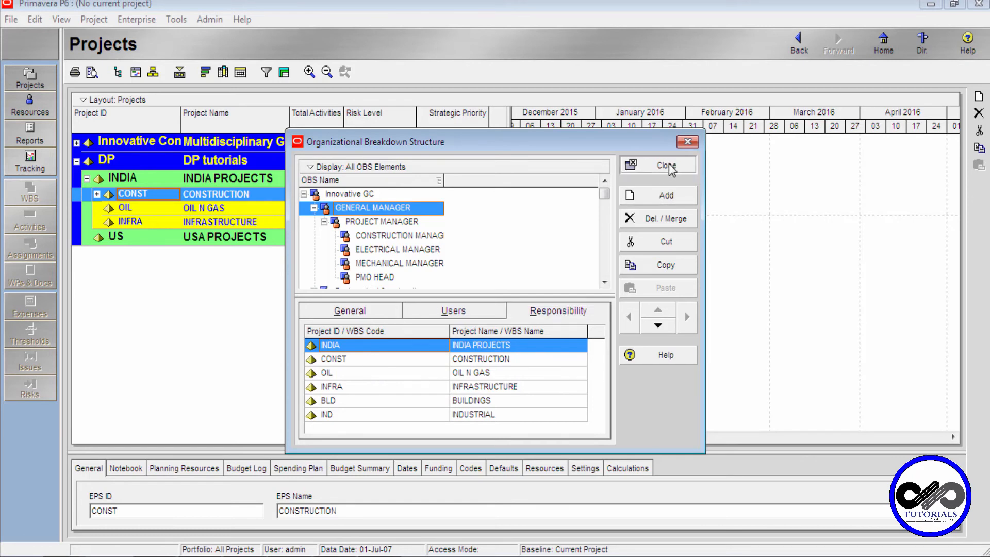